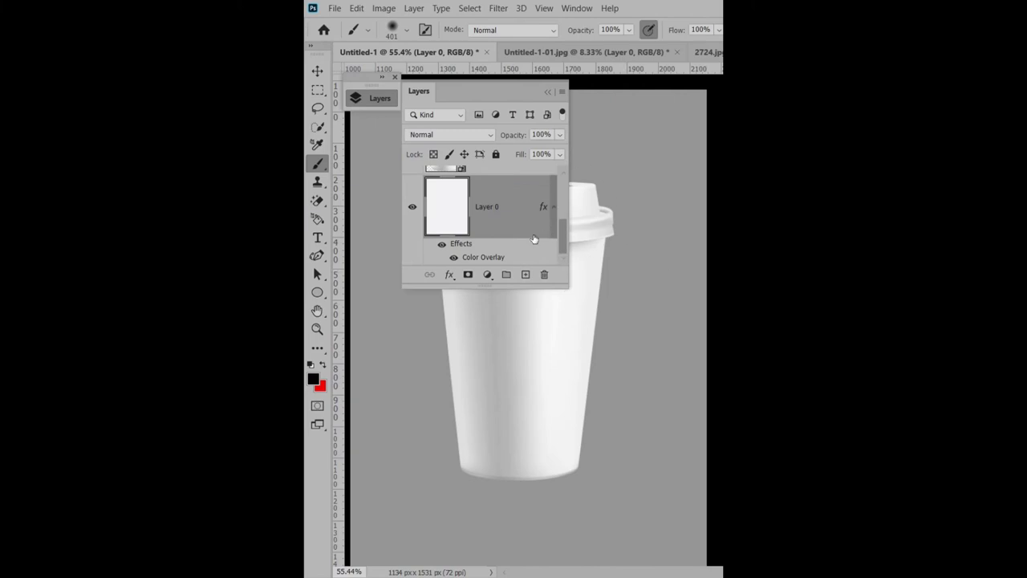
- Check the lid and cup layers' visibility, then add an empty Layer 3 above Layer 0
scroll(533, 239, "up", 3)
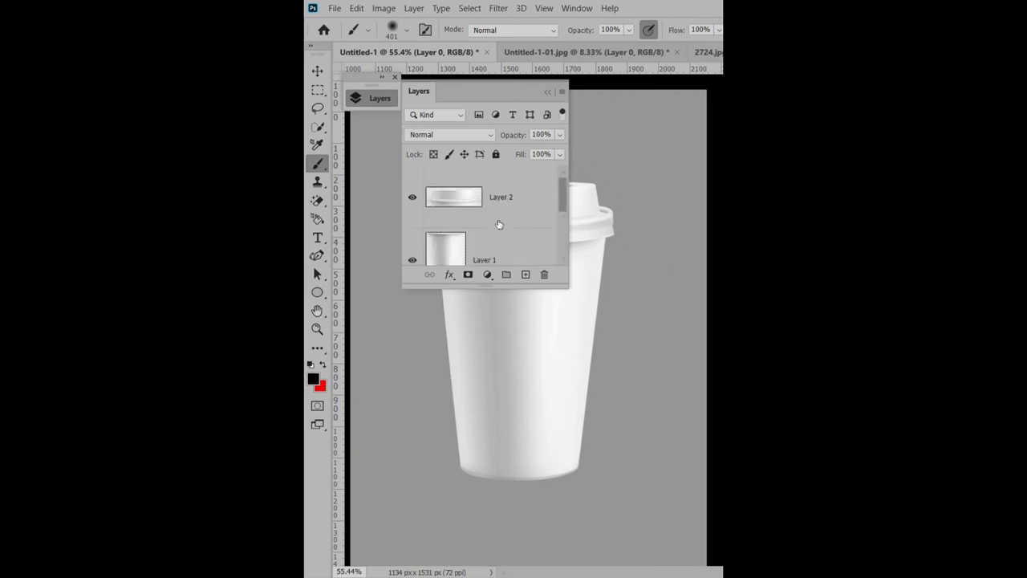
left_click(417, 202)
left_click(413, 197)
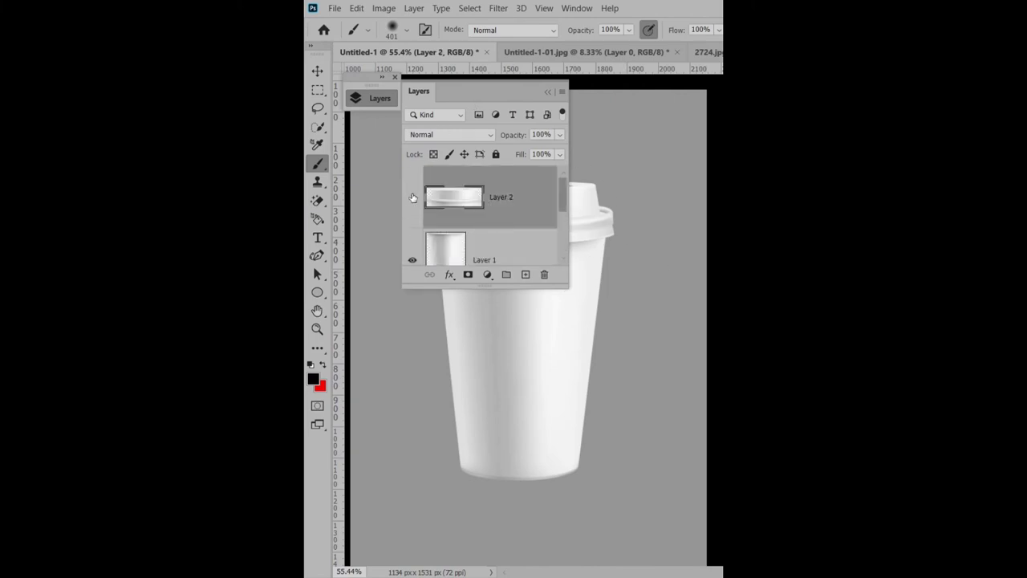
left_click(412, 196)
left_click(412, 259)
scroll(492, 240, "down", 2)
left_click(495, 198)
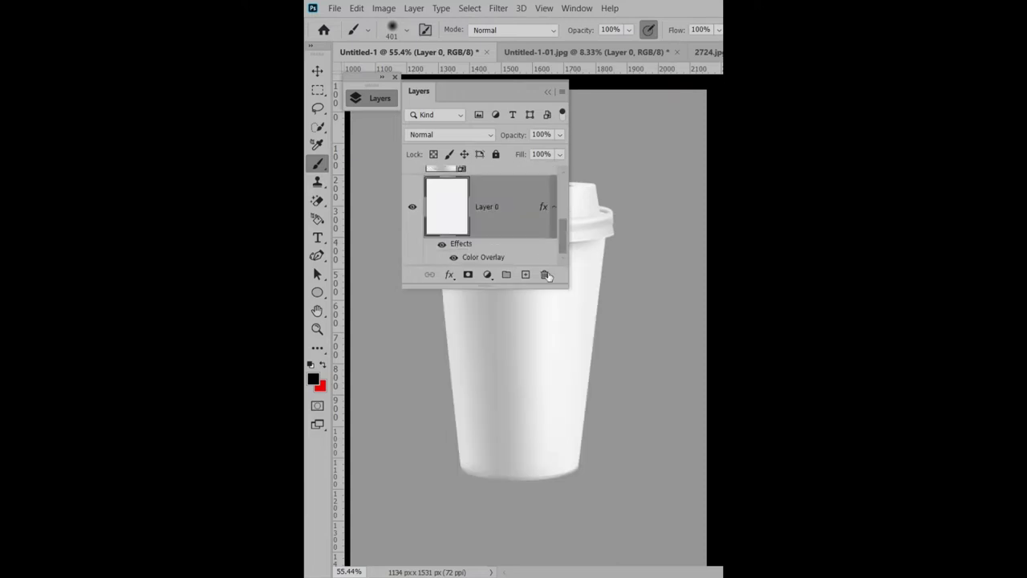
left_click(525, 274)
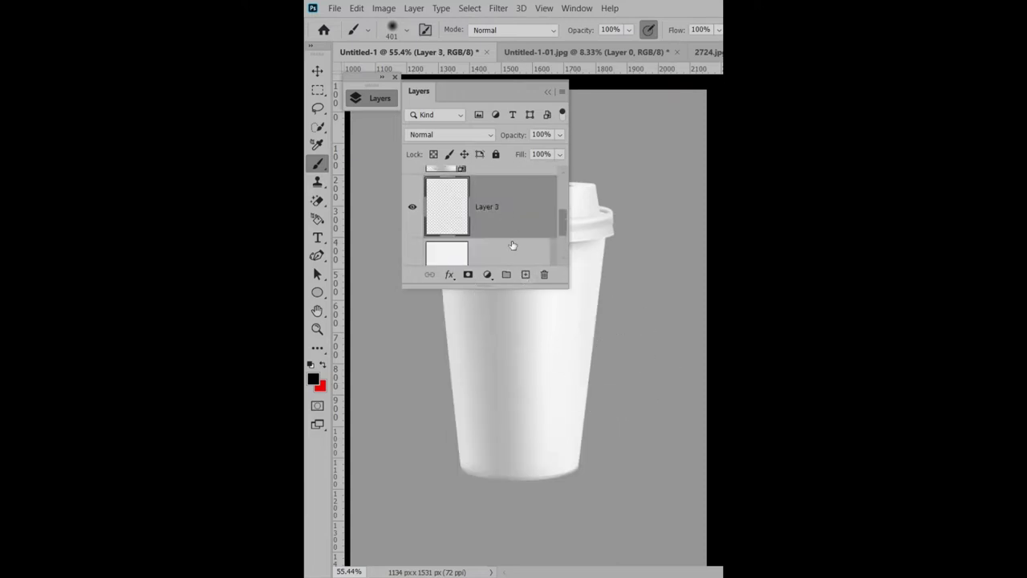
- Set the foreground colour to black (000000) for brush painting
left_click(313, 380)
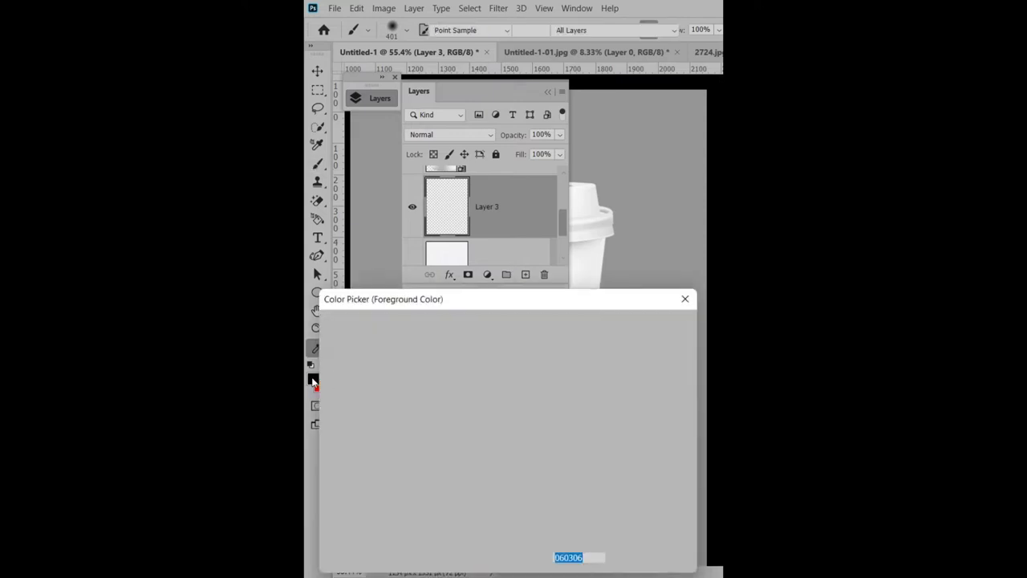
left_click(453, 512)
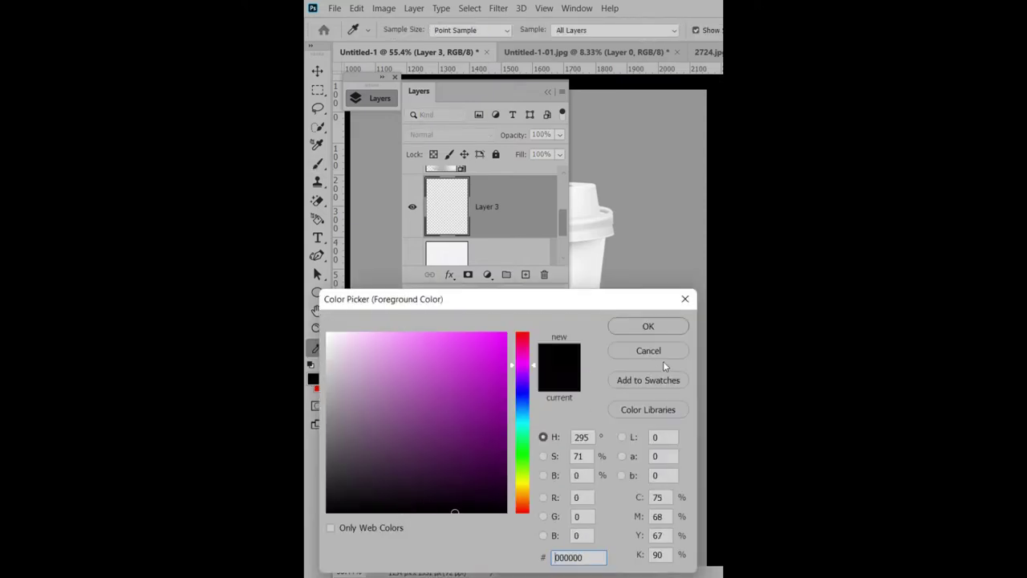
left_click(674, 326)
key("b")
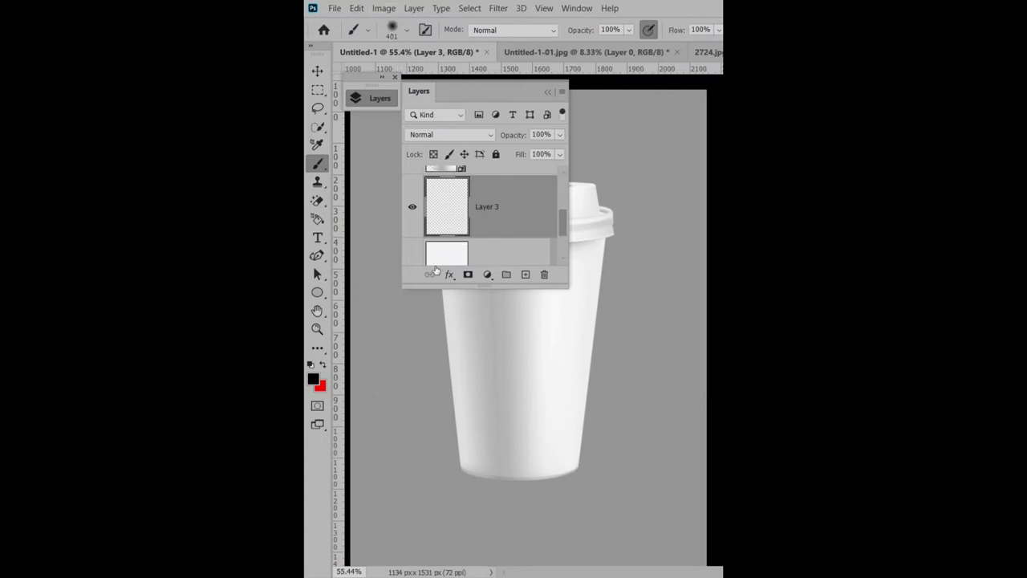
- Paint a soft black spot below the cup and squash it flat under the cup base
left_click(516, 472)
left_click(317, 70)
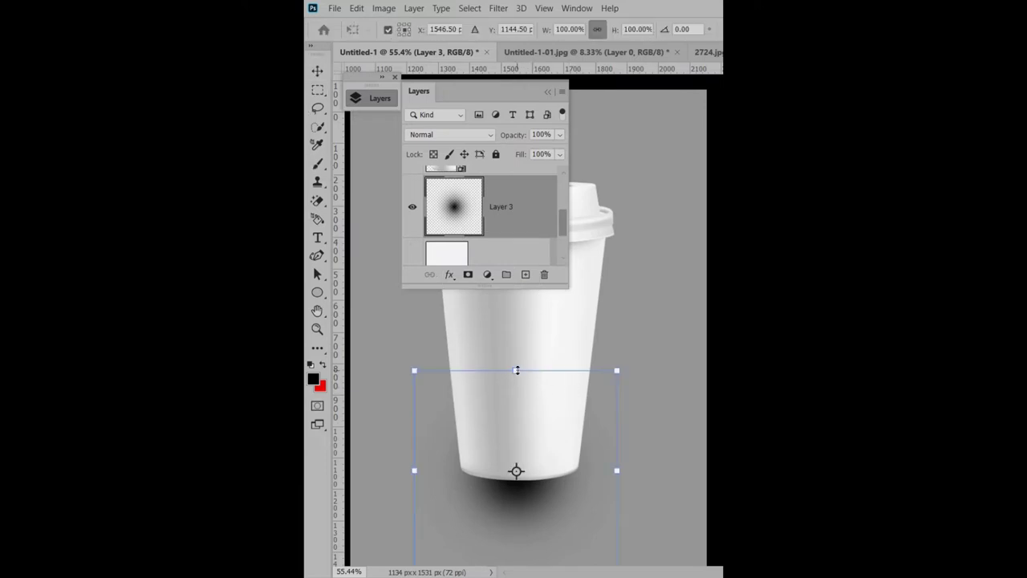
left_click_drag(516, 370, 538, 478)
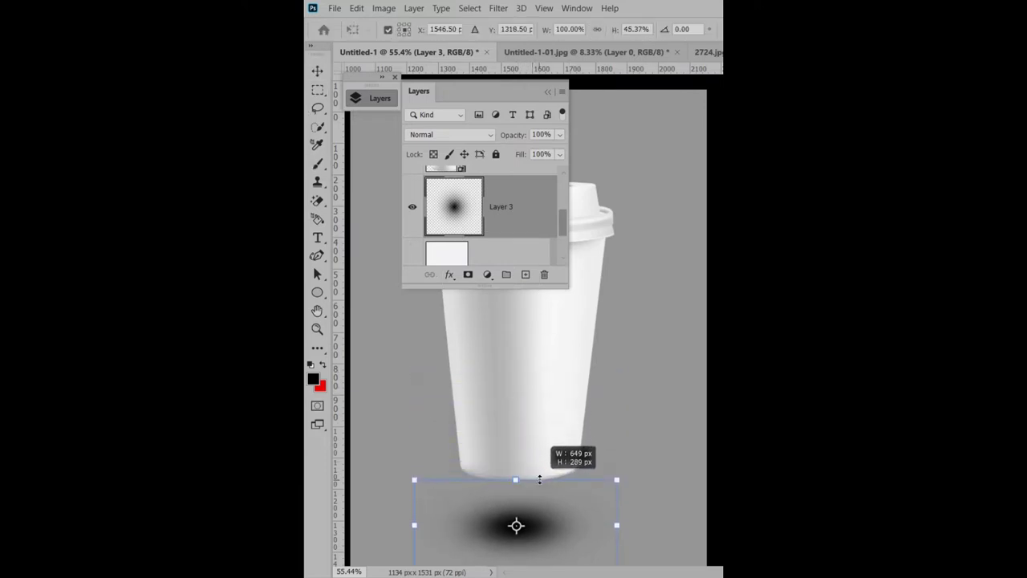
left_click_drag(562, 526, 557, 485)
- Apply a perspective transform that widens the shadow's bottom edge
right_click(557, 479)
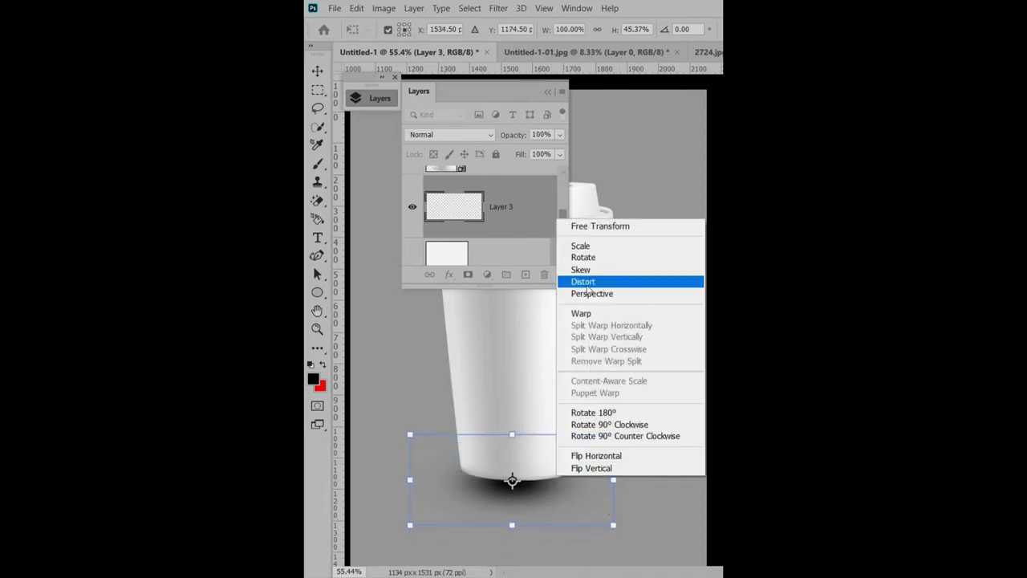
left_click(620, 295)
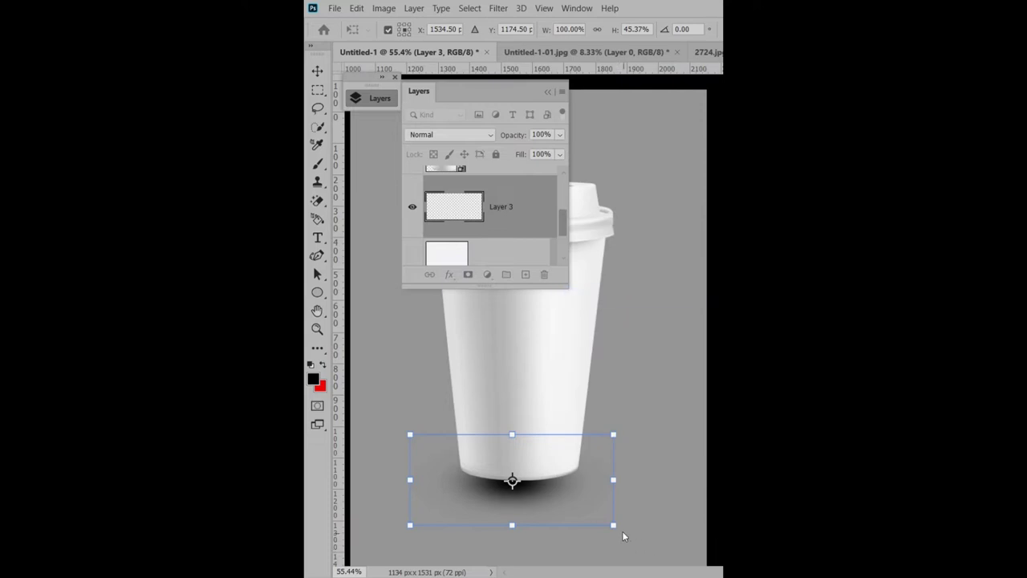
left_click_drag(615, 527, 711, 538)
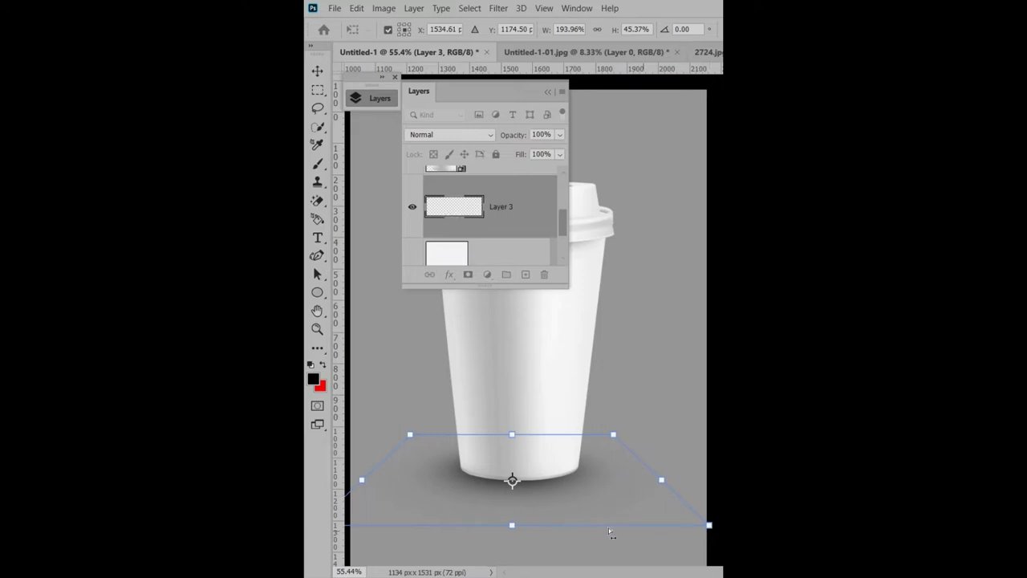
key("Return")
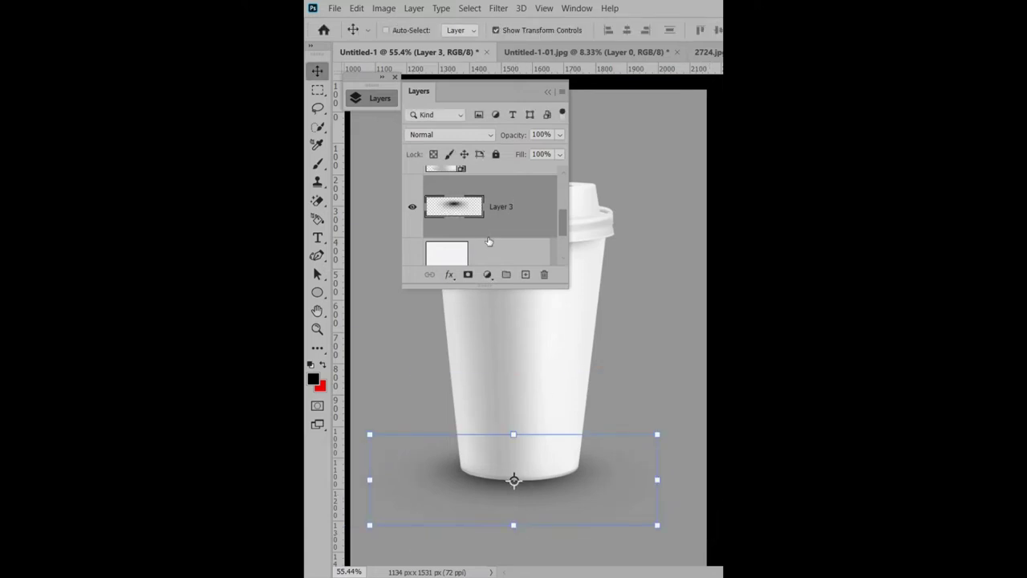
scroll(497, 229, "up", 1)
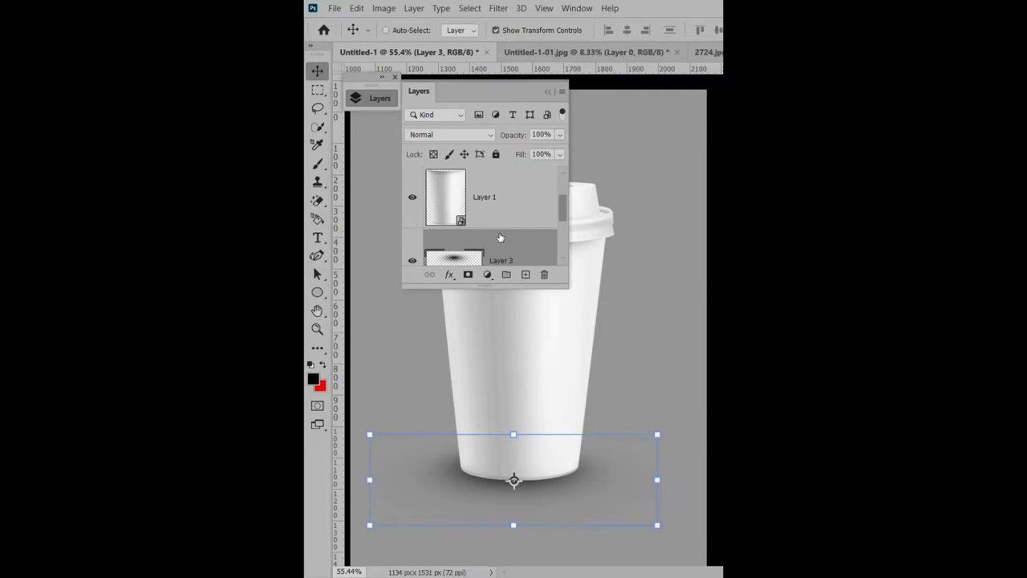
- Add a Solid Color fill layer in orange f0571a directly above the lid's Layer 2
left_click(489, 203)
scroll(491, 202, "up", 1)
left_click(499, 205)
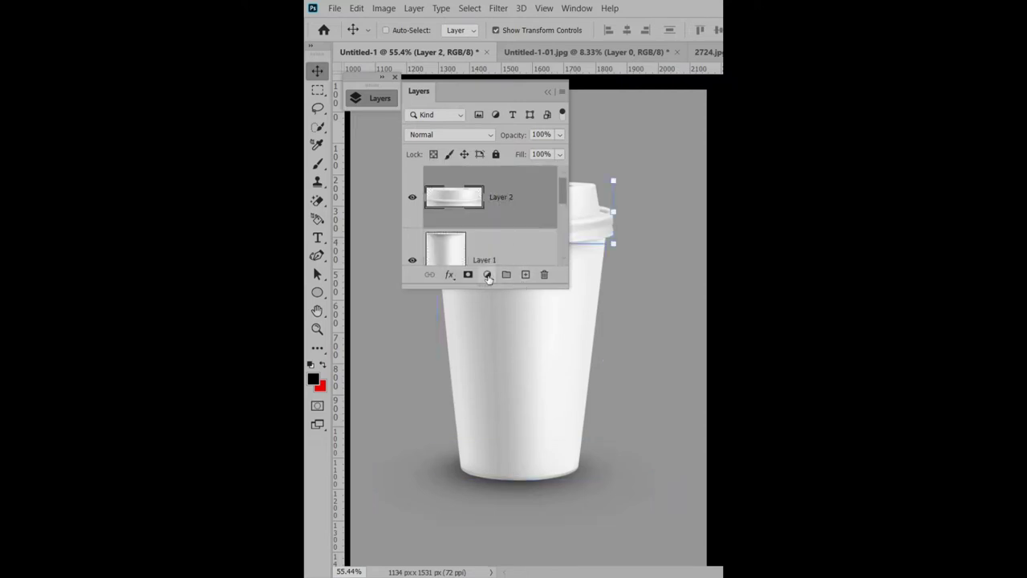
left_click(488, 275)
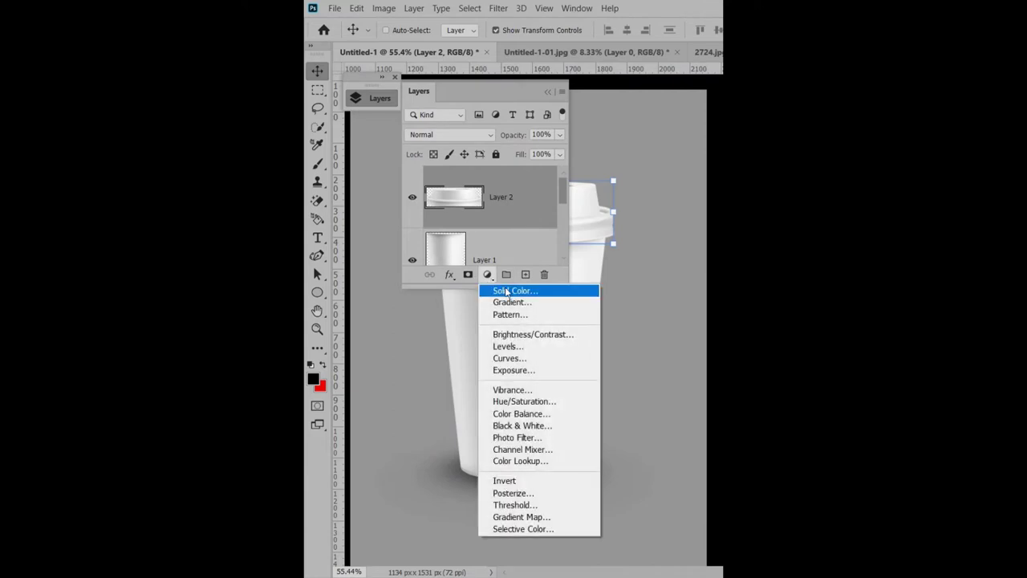
left_click(507, 293)
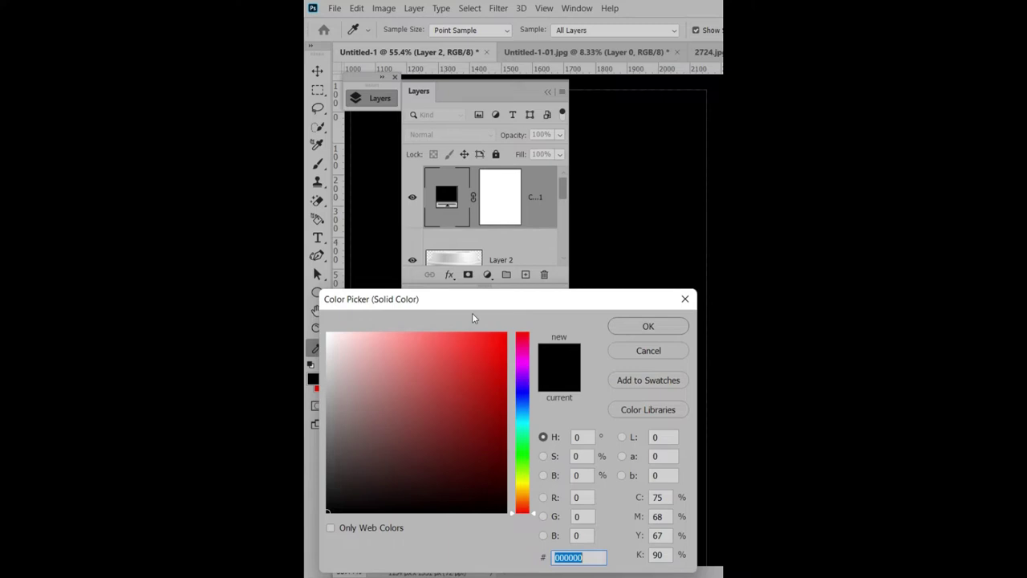
left_click(489, 362)
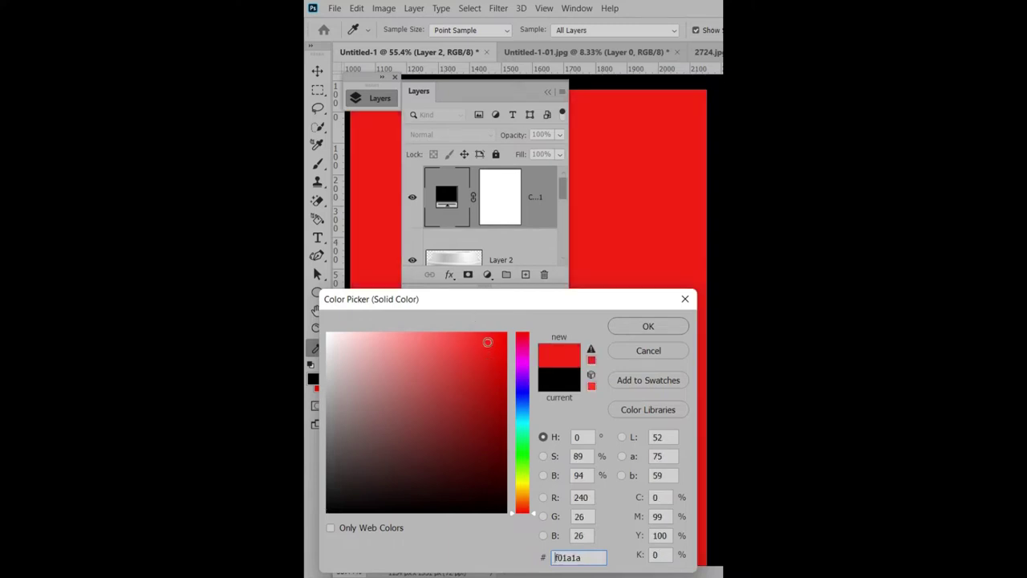
left_click_drag(529, 448, 524, 510)
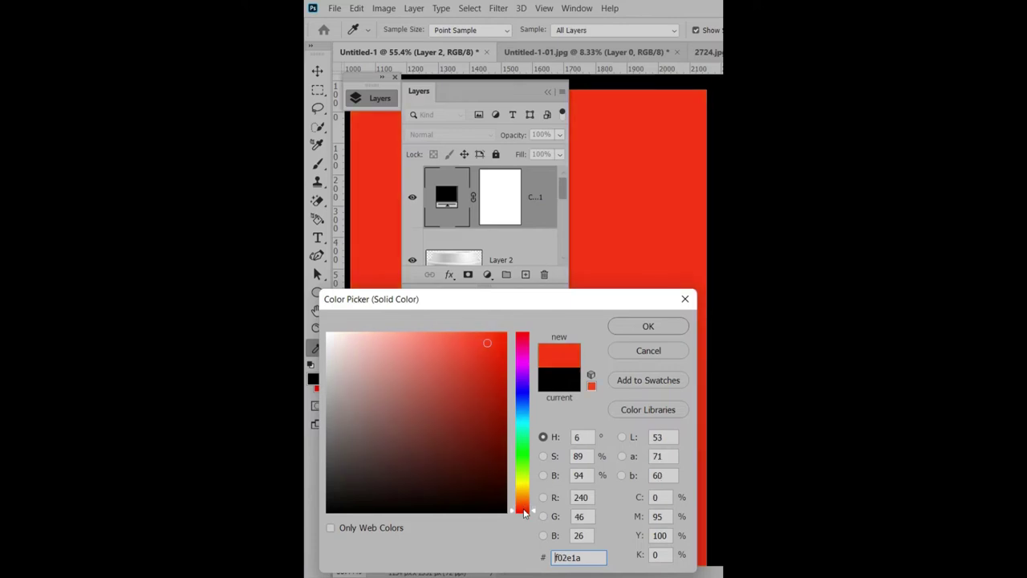
left_click_drag(523, 509, 518, 505)
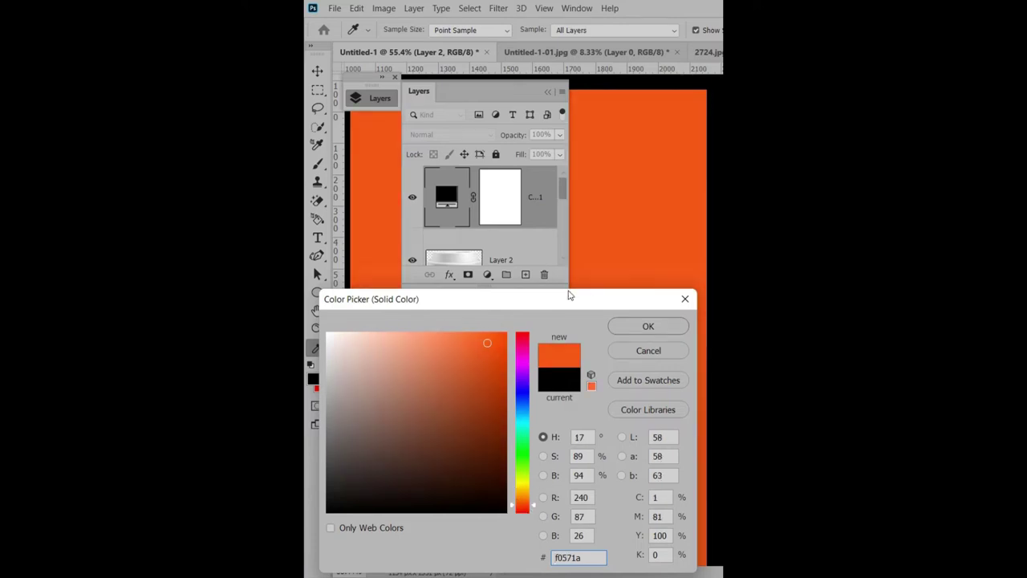
left_click(645, 327)
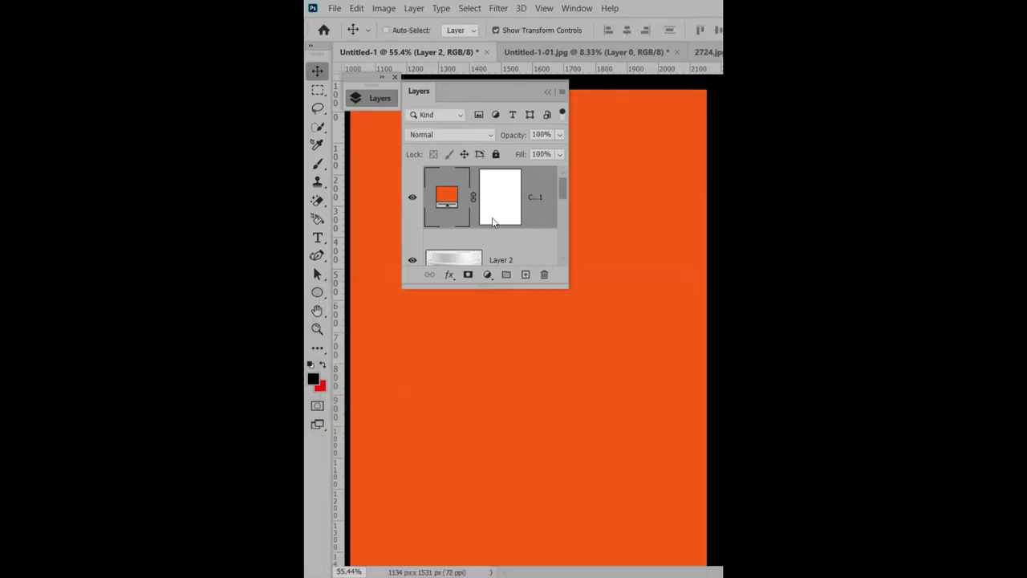
- Clip the orange fill to the lid's Layer 2 and set its blend mode to Multiply
right_click(529, 218)
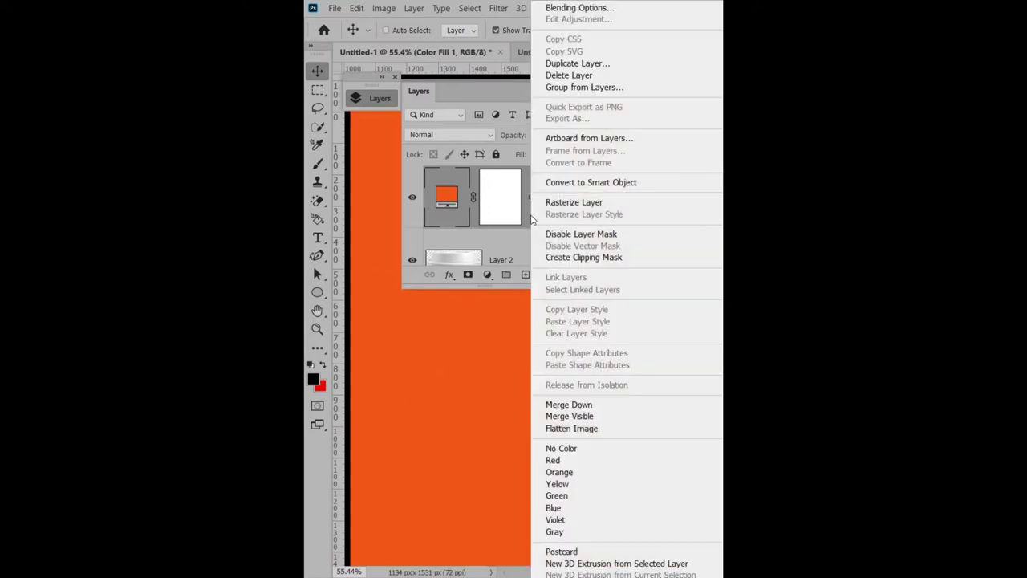
left_click(566, 258)
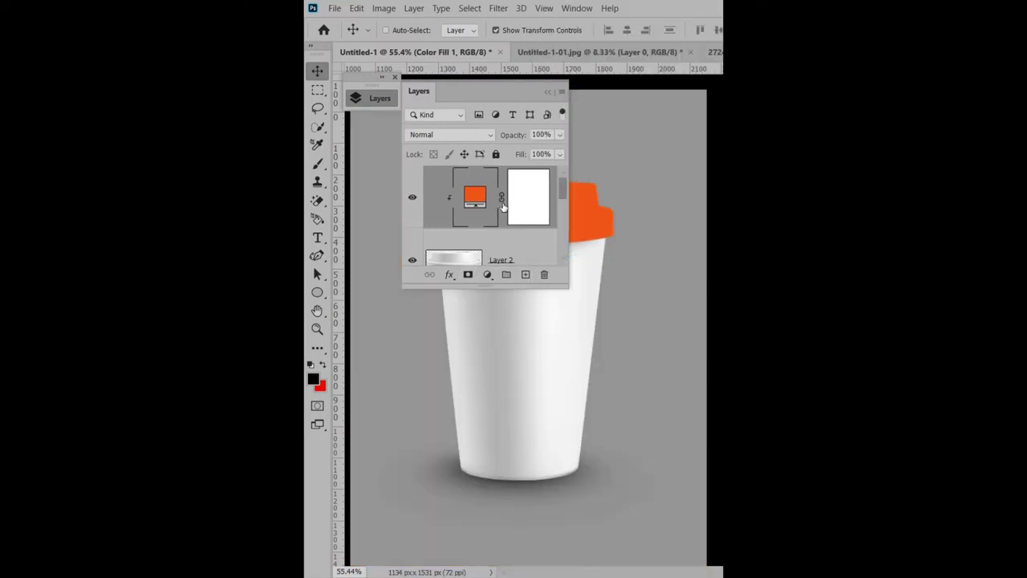
left_click(455, 135)
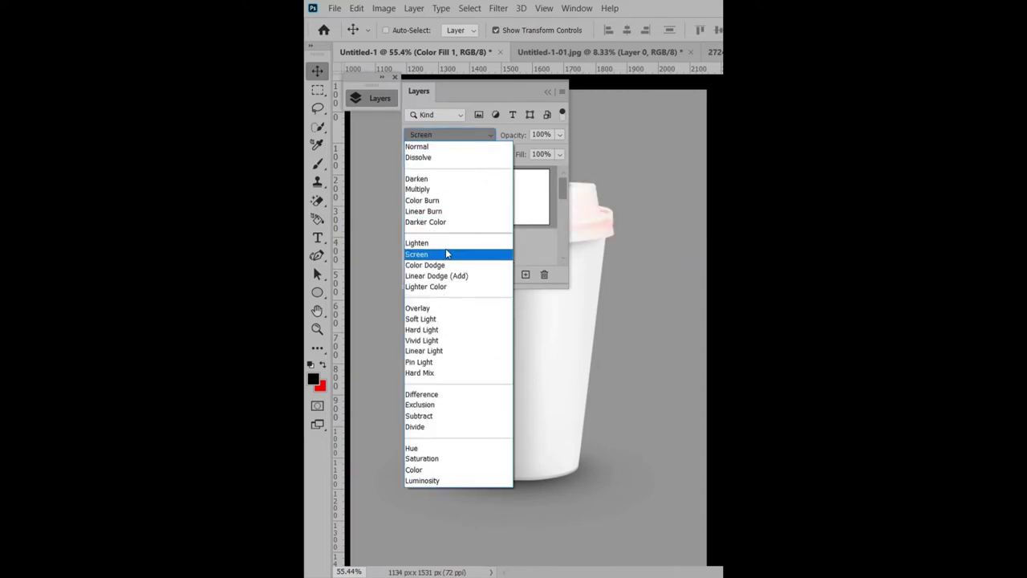
left_click(446, 191)
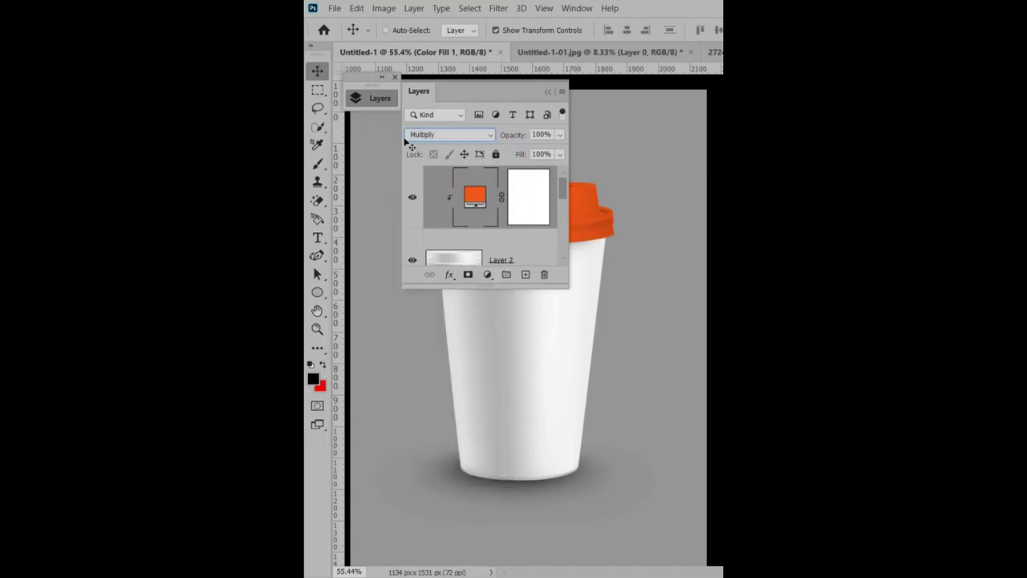
left_click(352, 98)
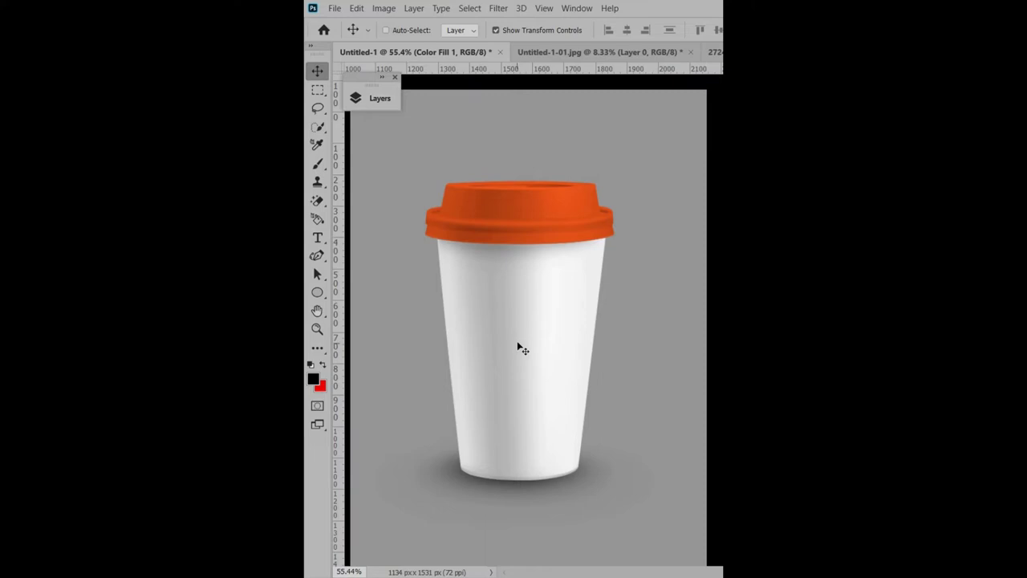
left_click(336, 9)
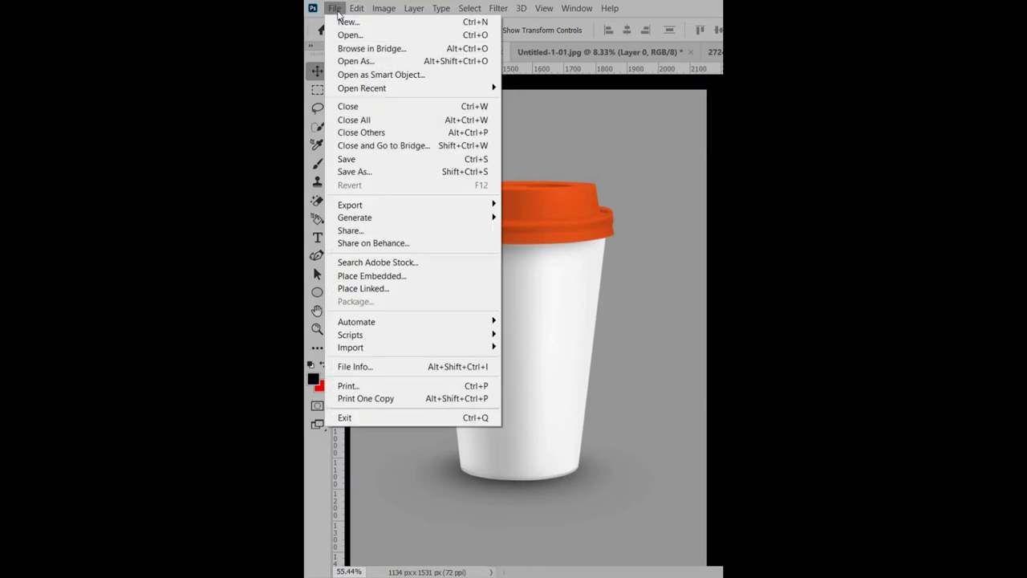
- Place the polka-dot image 2724 cx from Downloads as a linked layer
left_click(363, 288)
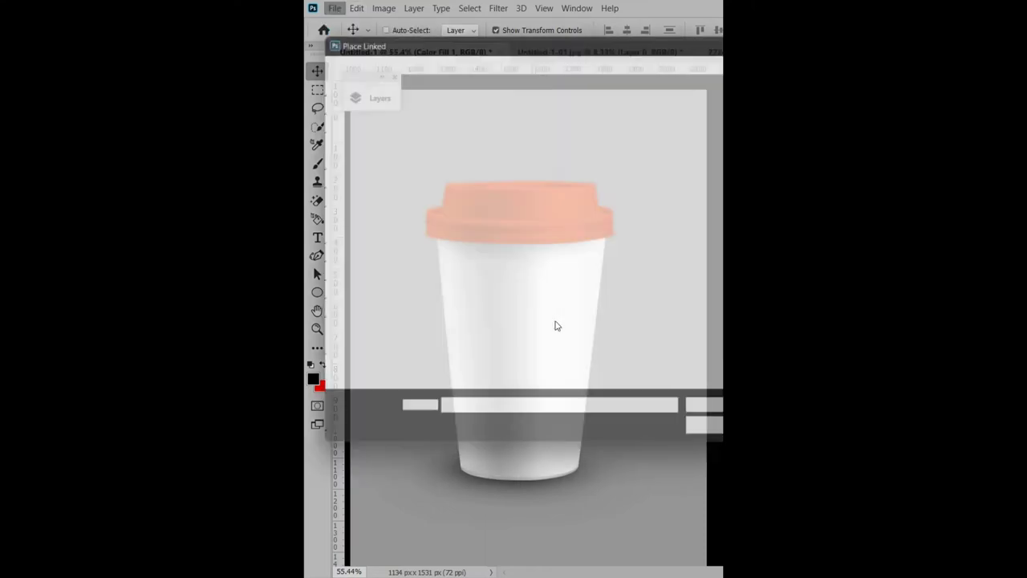
left_click(473, 149)
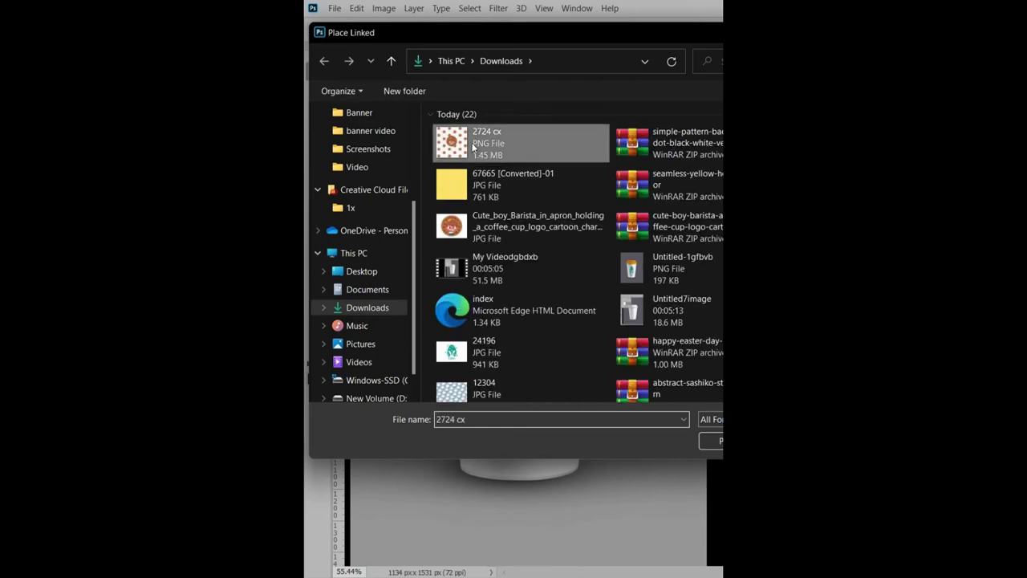
left_click(706, 443)
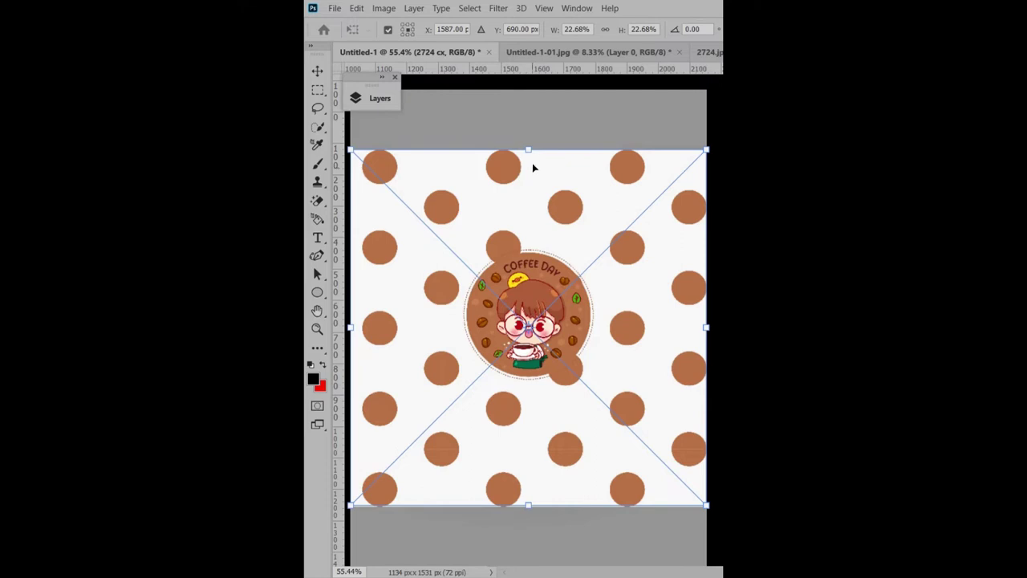
- Scale the polka-dot pattern to 15.56%, position it over the cup body below the lid, and commit
left_click_drag(530, 150, 528, 235)
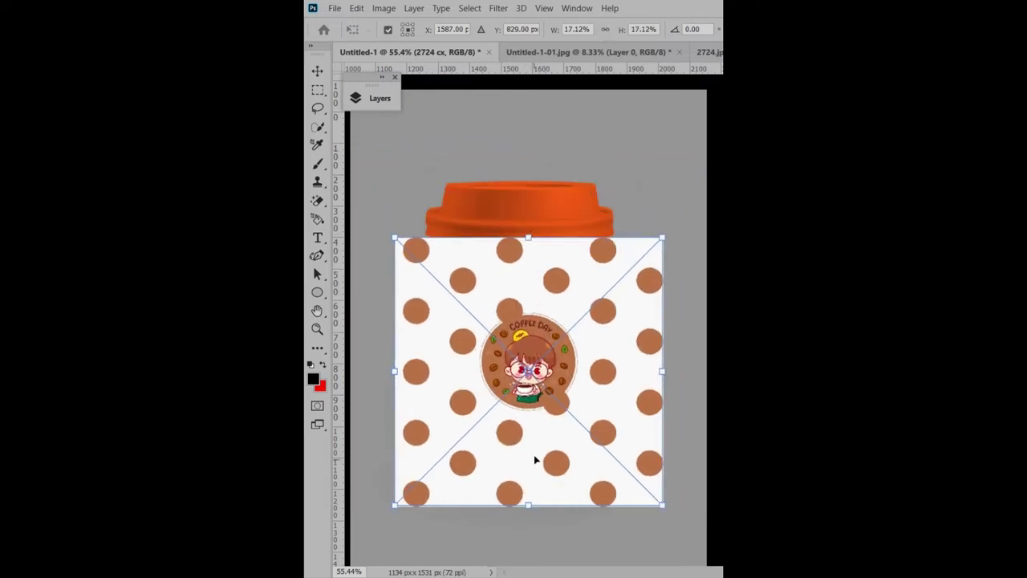
left_click_drag(537, 418, 532, 394)
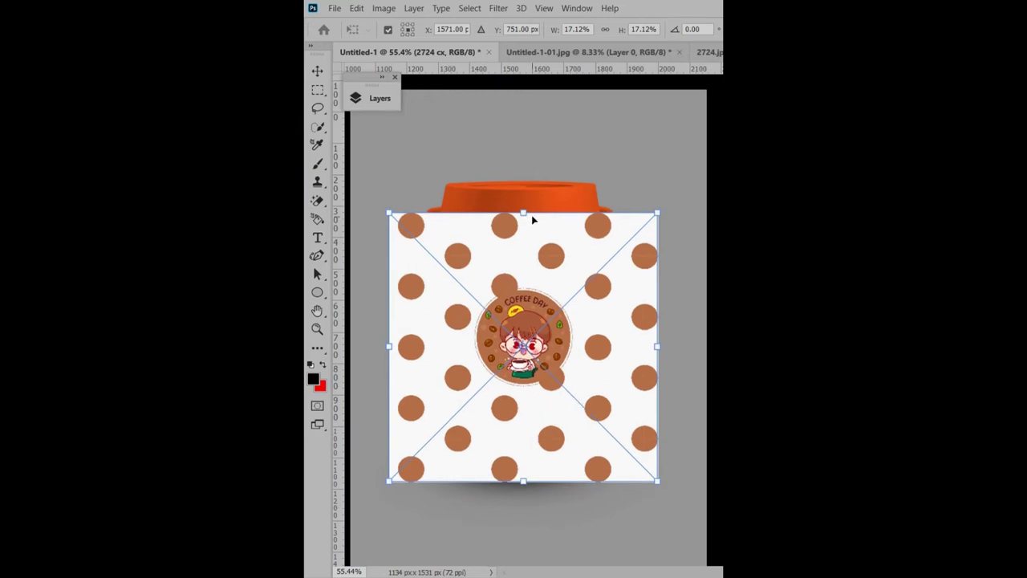
left_click_drag(530, 213, 530, 237)
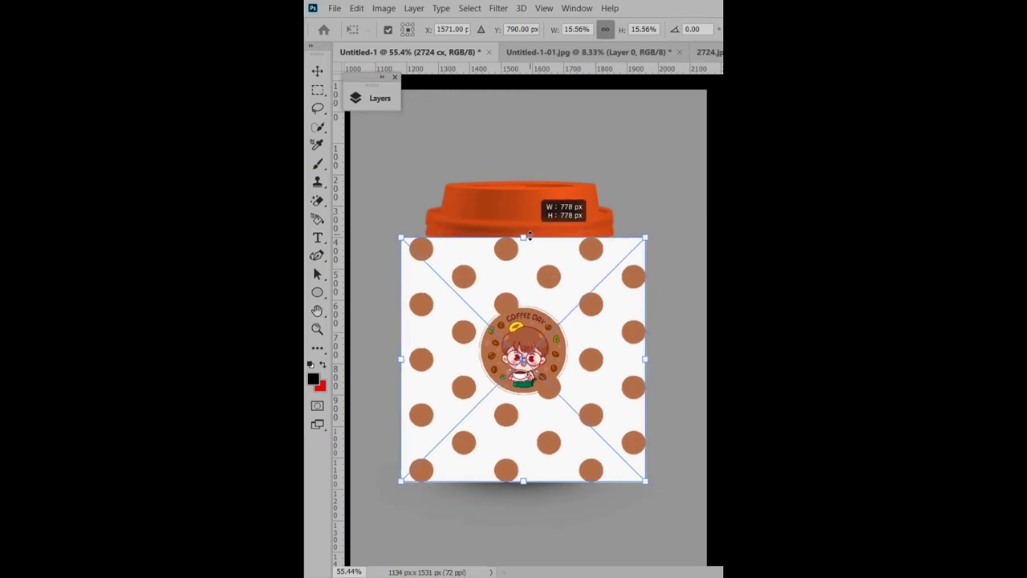
left_click_drag(536, 292, 527, 292)
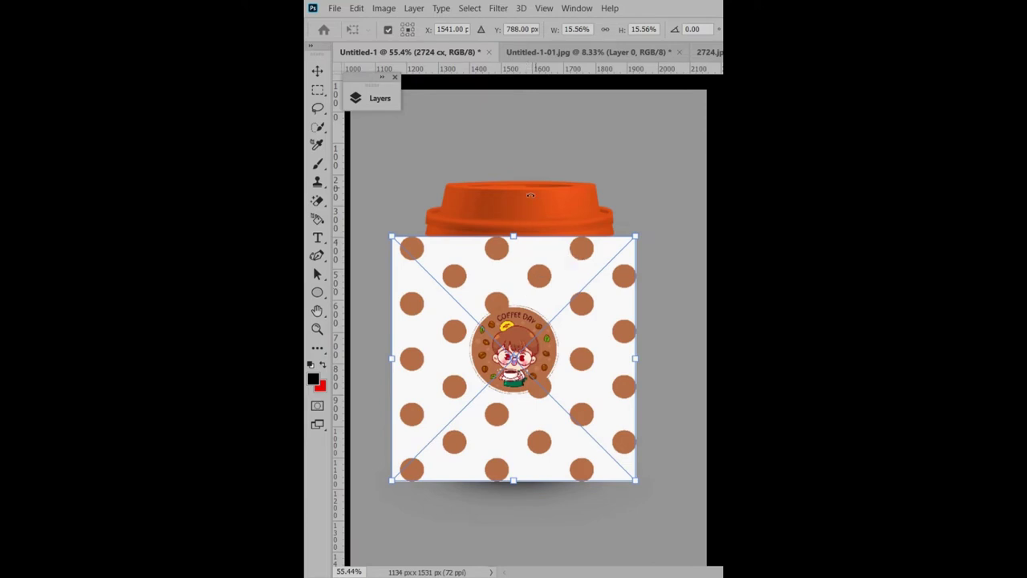
left_click(375, 102)
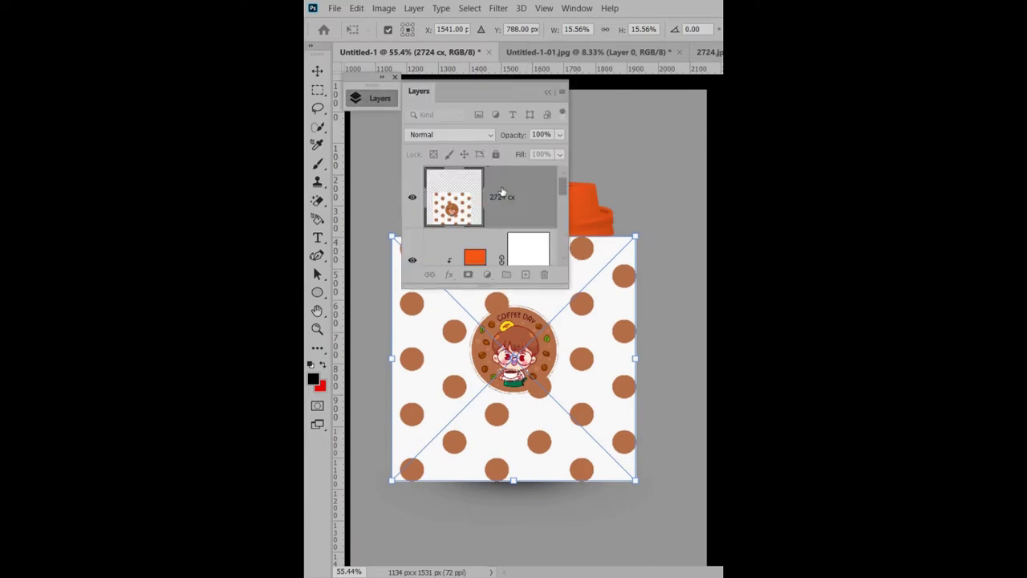
key("Return")
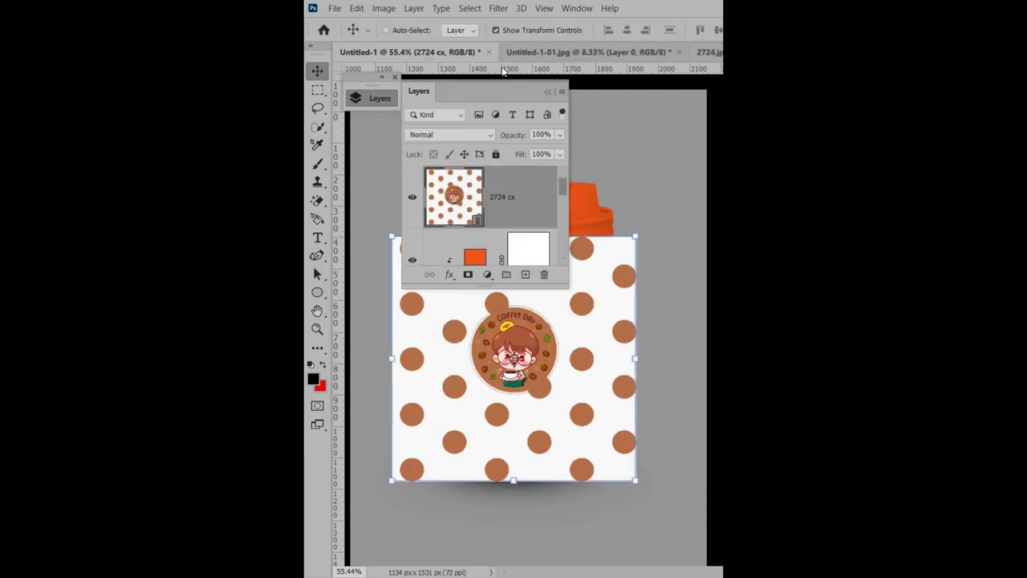
left_click(355, 98)
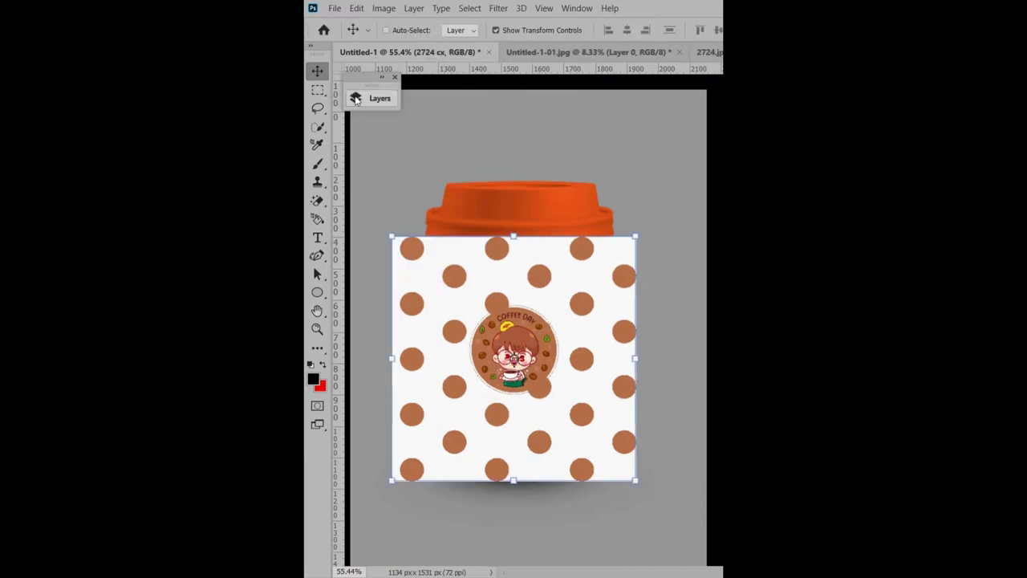
right_click(508, 277)
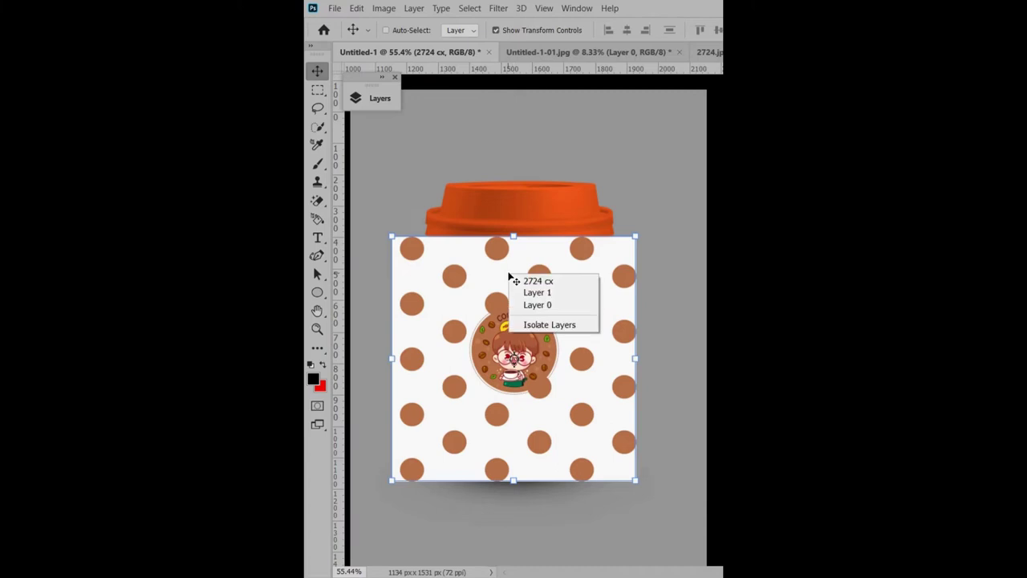
- Start a Warp on the pattern and pull its top corners inward
left_click(357, 9)
mouse_move(433, 314)
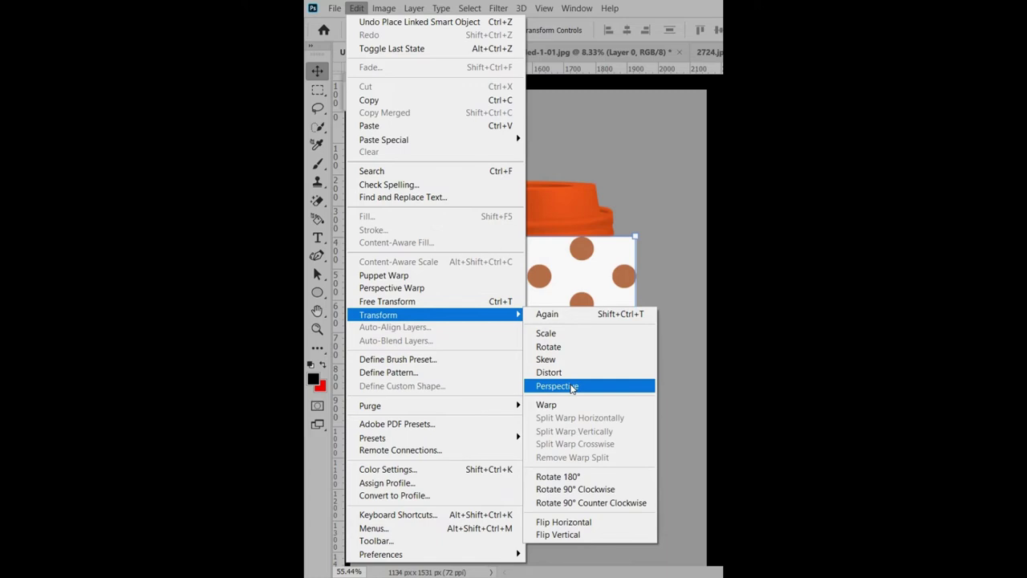
left_click(548, 404)
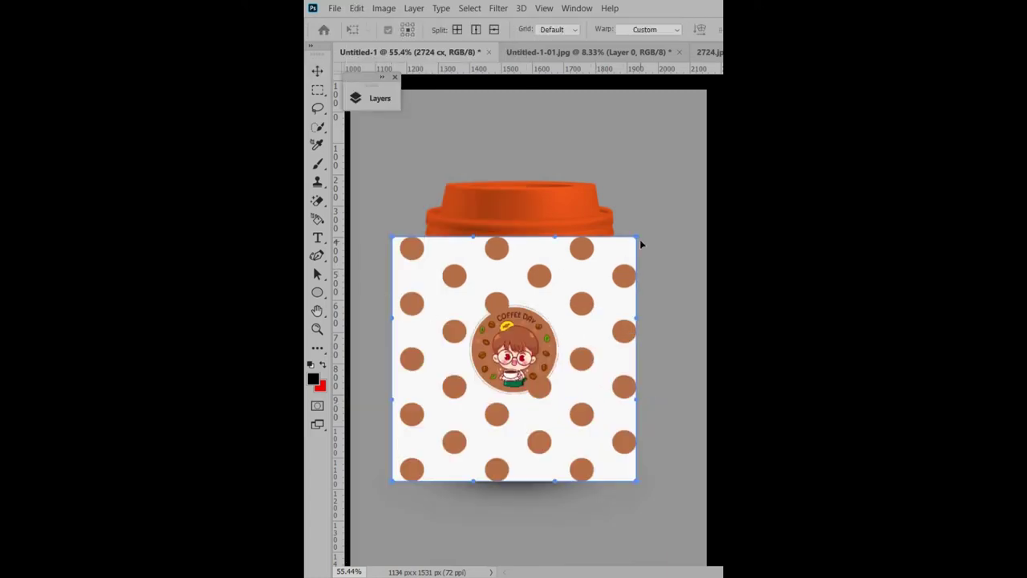
left_click_drag(635, 239, 606, 243)
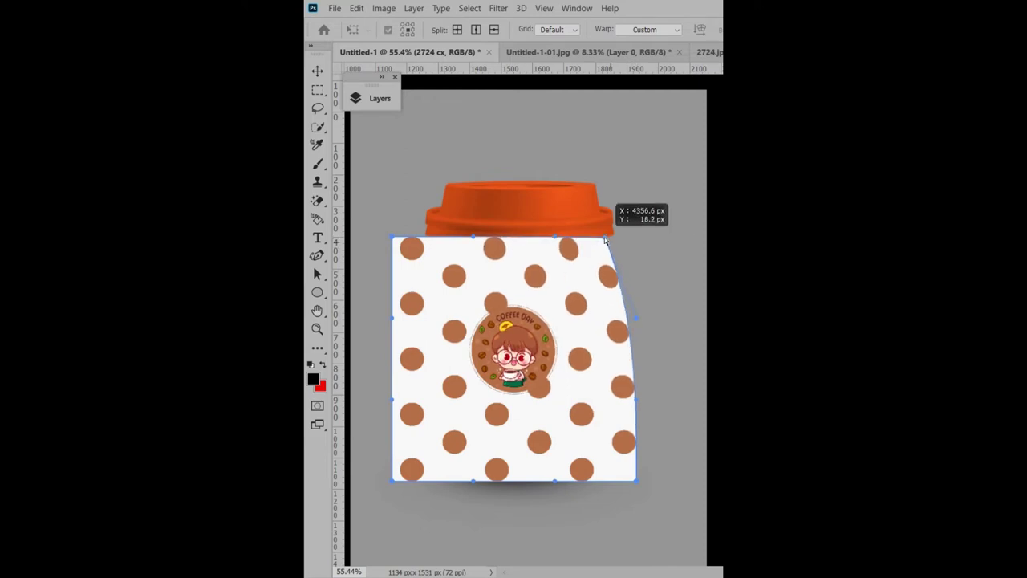
left_click_drag(606, 242, 606, 242)
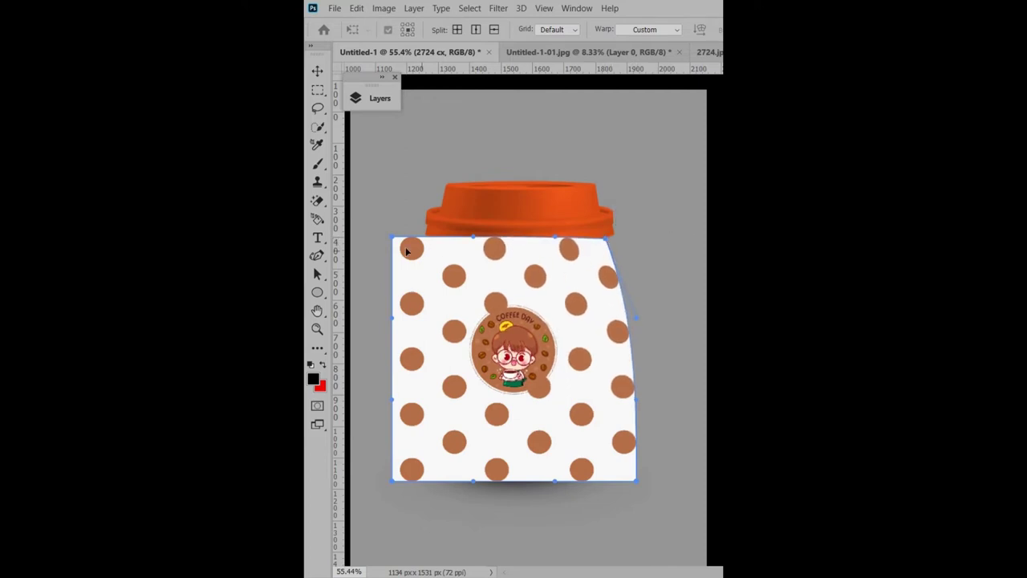
left_click_drag(392, 241, 438, 245)
- Pull the bottom corners toward the cup base and bend the right side inward along the cup
left_click_drag(396, 480, 463, 475)
left_click_drag(638, 484, 578, 474)
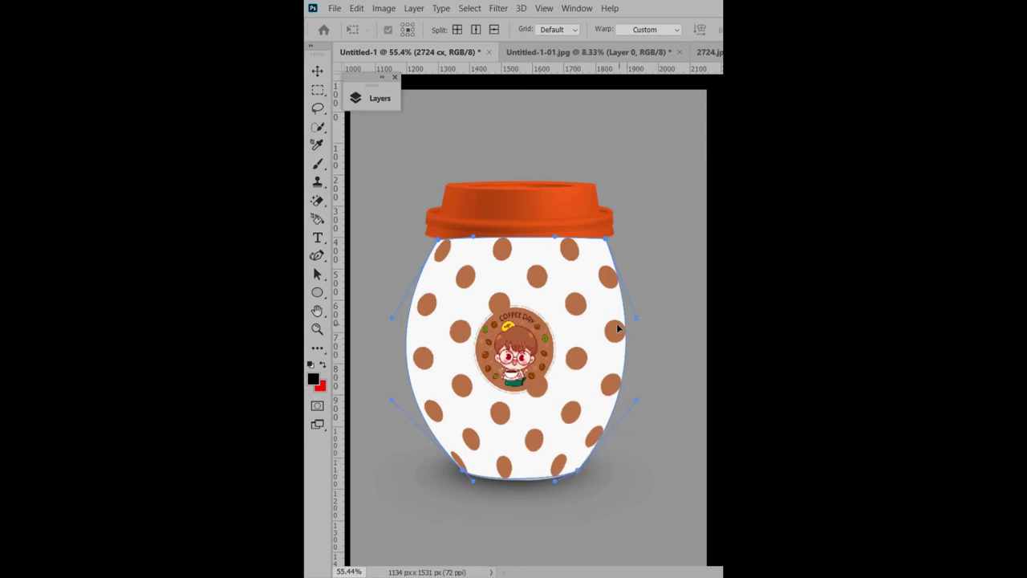
mouse_move(636, 319)
left_mouse_down()
mouse_move(560, 316)
mouse_move(592, 317)
left_mouse_up()
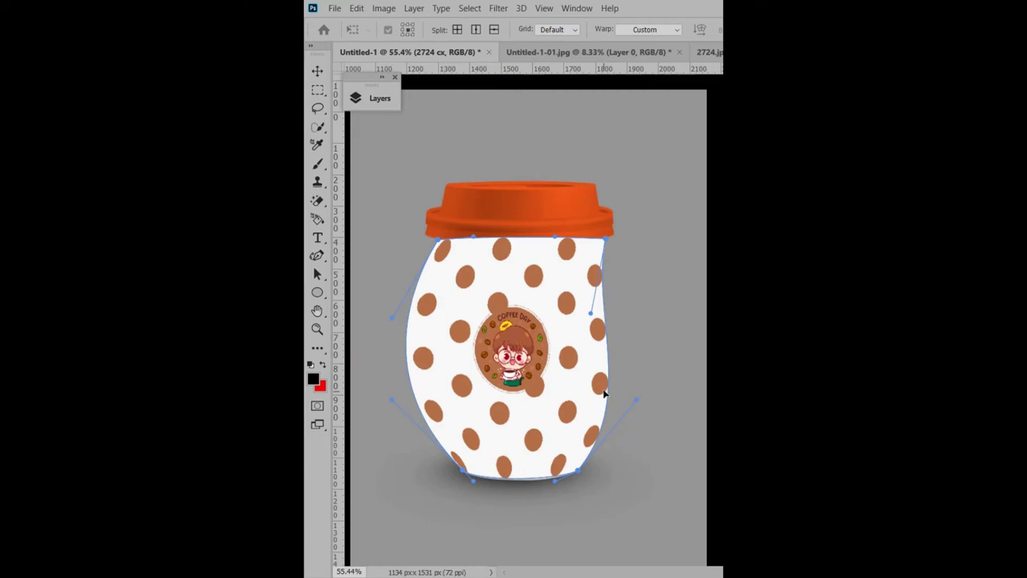
left_click_drag(633, 400, 588, 392)
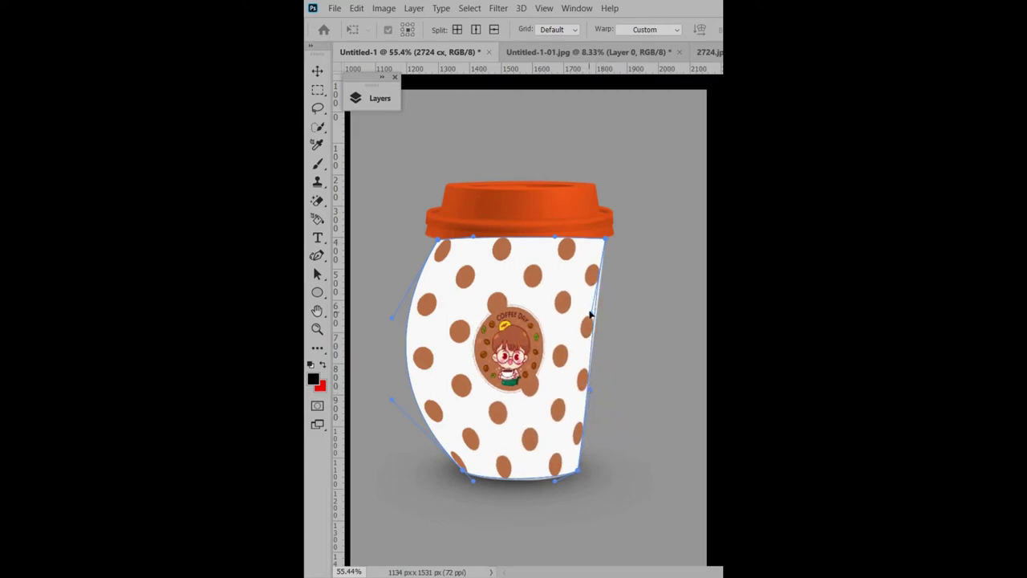
left_click_drag(592, 317, 594, 320)
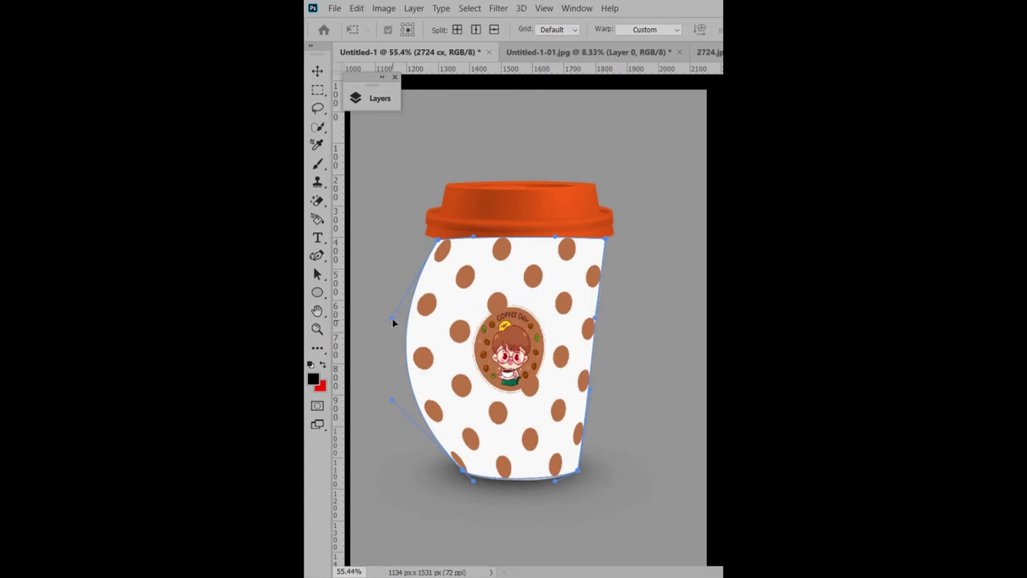
- Reshape the pattern's left edge and bottom-left corner to follow the cup's taper
left_click_drag(394, 319, 446, 327)
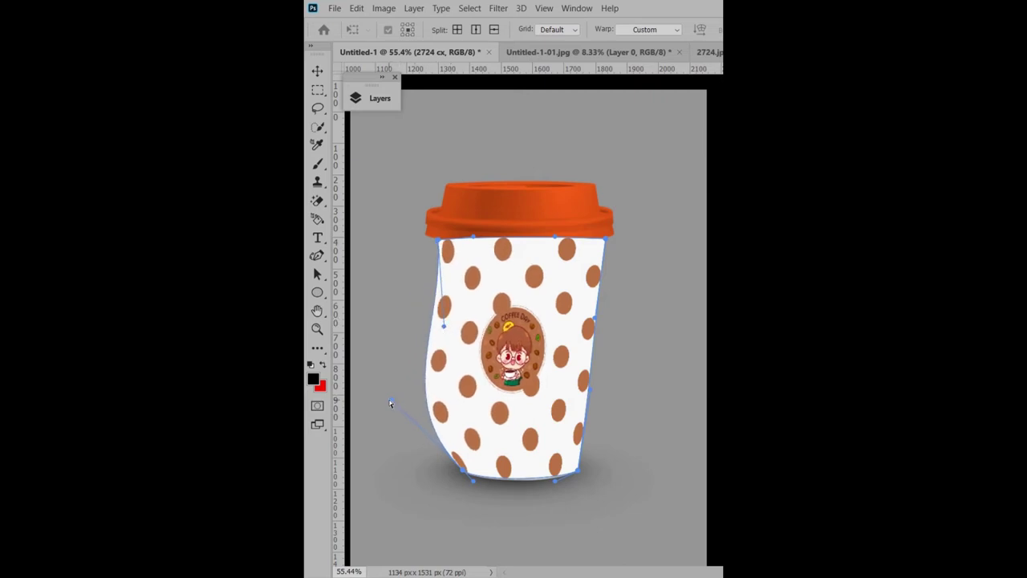
left_click_drag(390, 403, 454, 385)
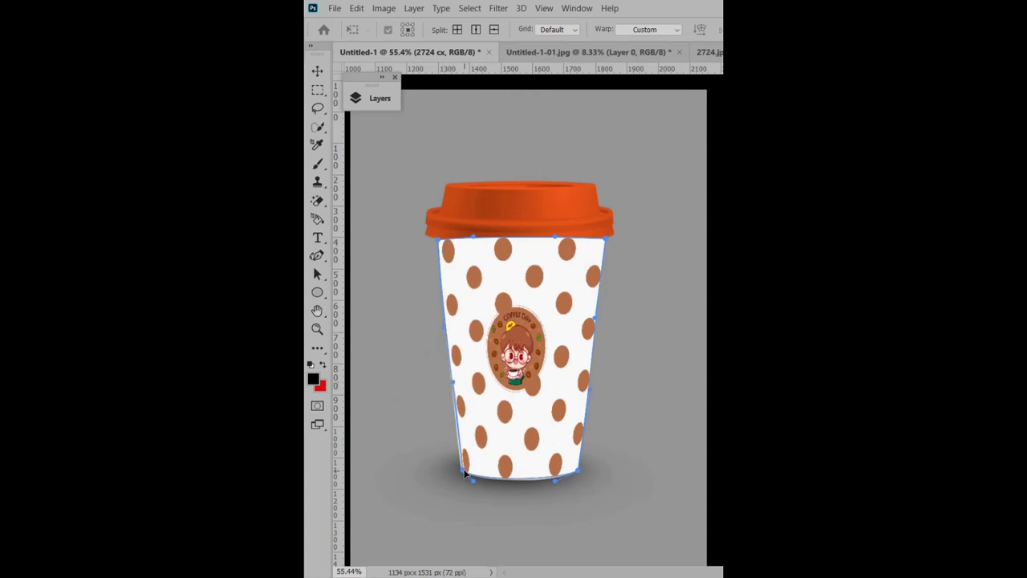
left_click_drag(465, 473, 459, 470)
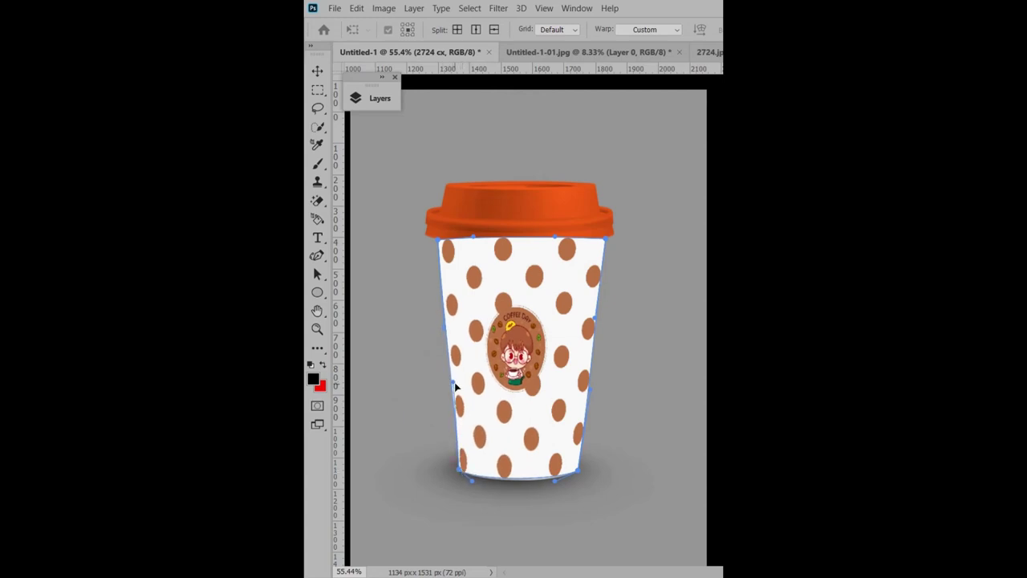
left_click_drag(453, 385, 450, 387)
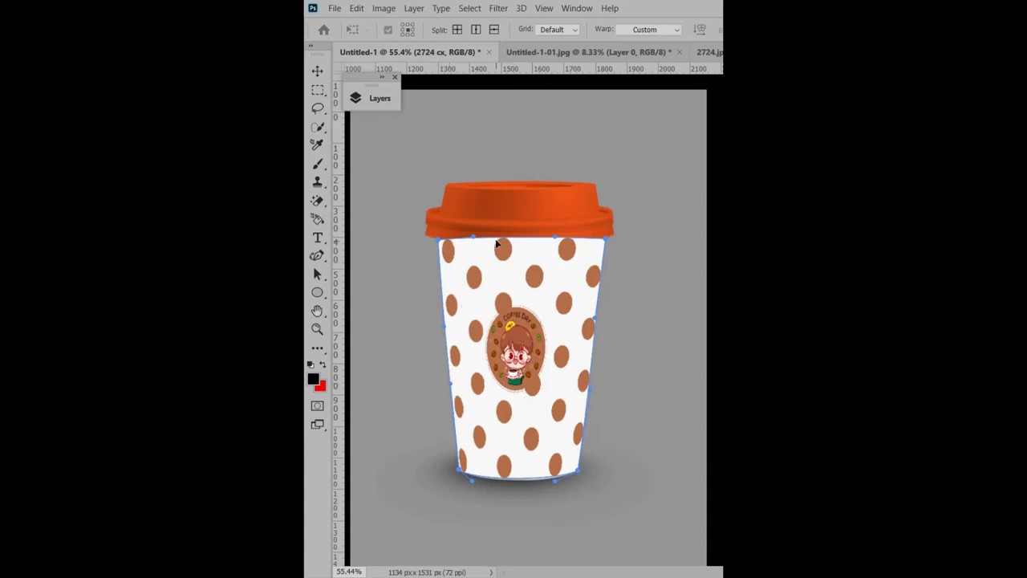
- Lower the top edge under the lid and fit the curved bottom edge and corners to the cup
left_click_drag(474, 239, 477, 247)
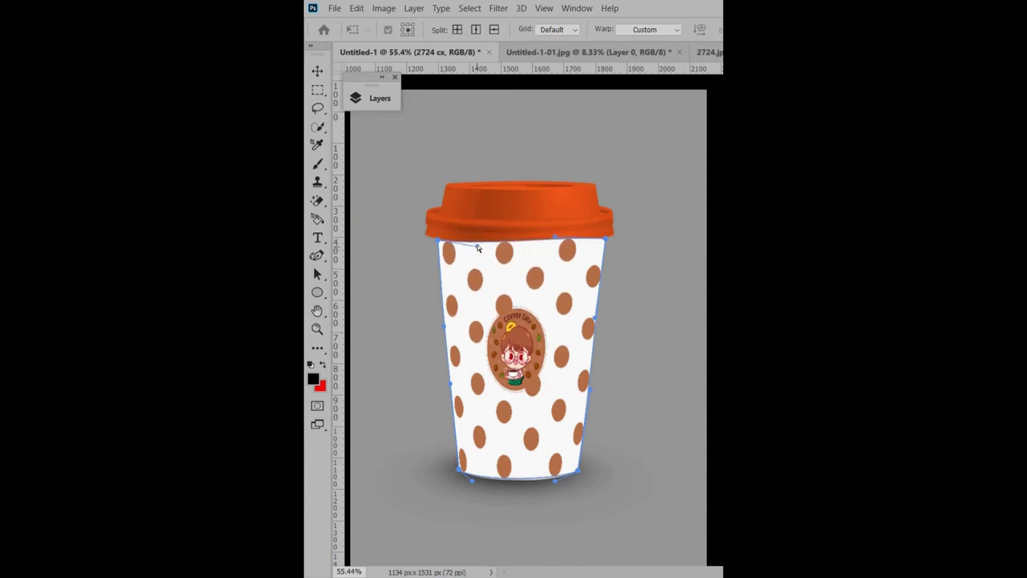
left_click_drag(554, 240, 556, 250)
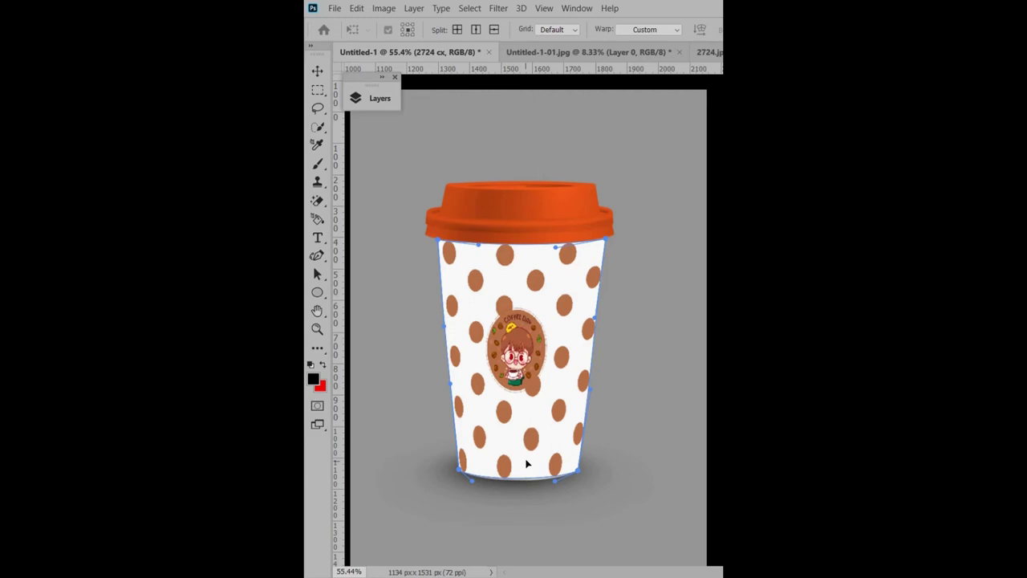
left_click_drag(527, 465, 525, 467)
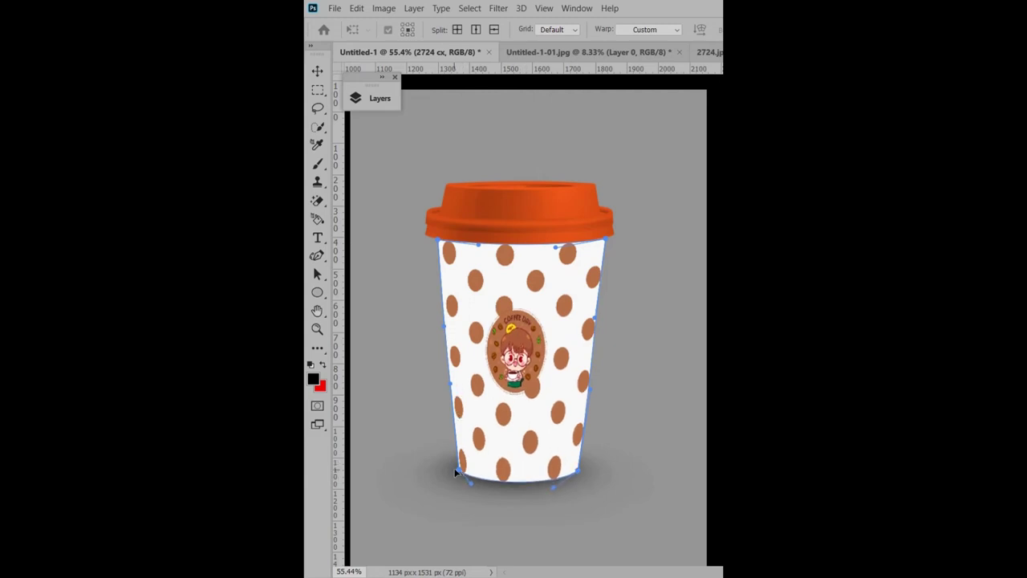
left_click_drag(458, 473, 454, 468)
left_click_drag(579, 471, 581, 470)
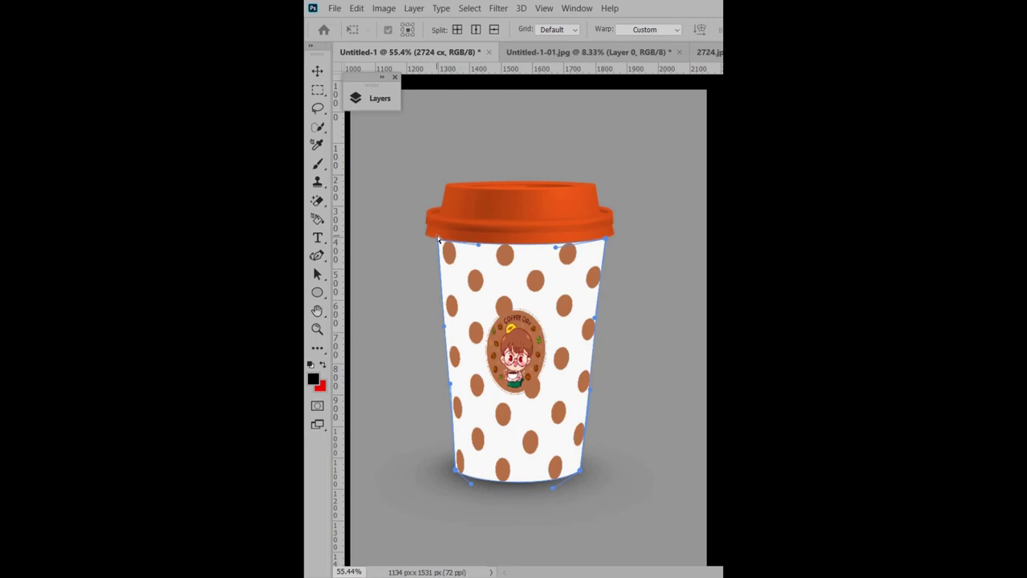
left_click_drag(438, 237, 439, 241)
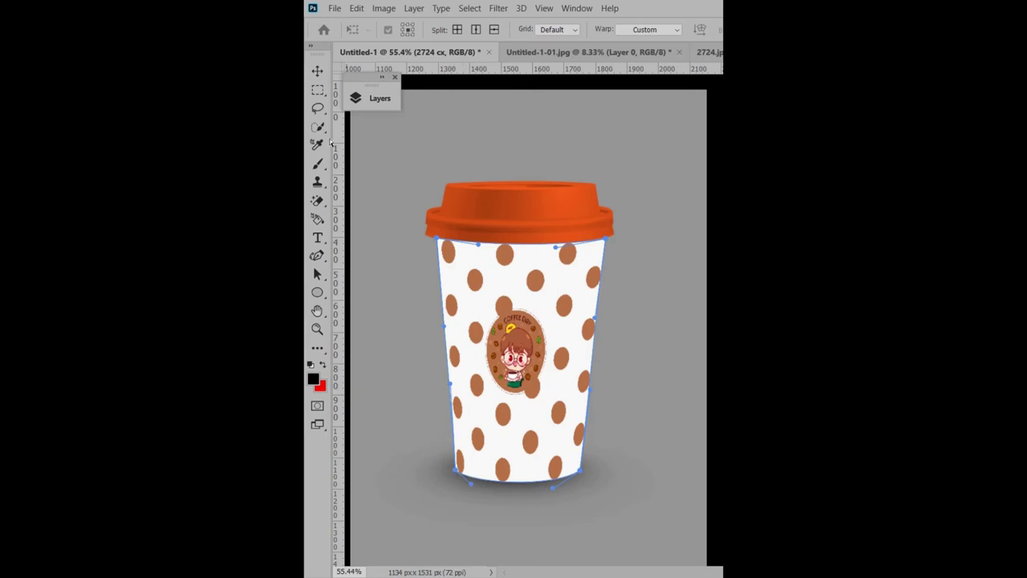
- Commit the warp and move the 2724 cx layer just above Layer 1
left_click(375, 98)
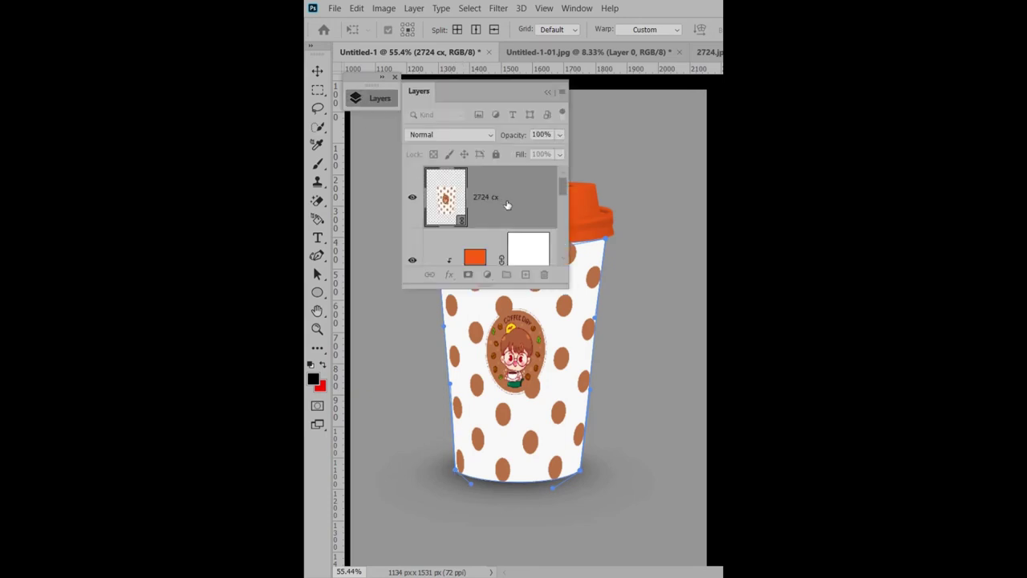
key("Return")
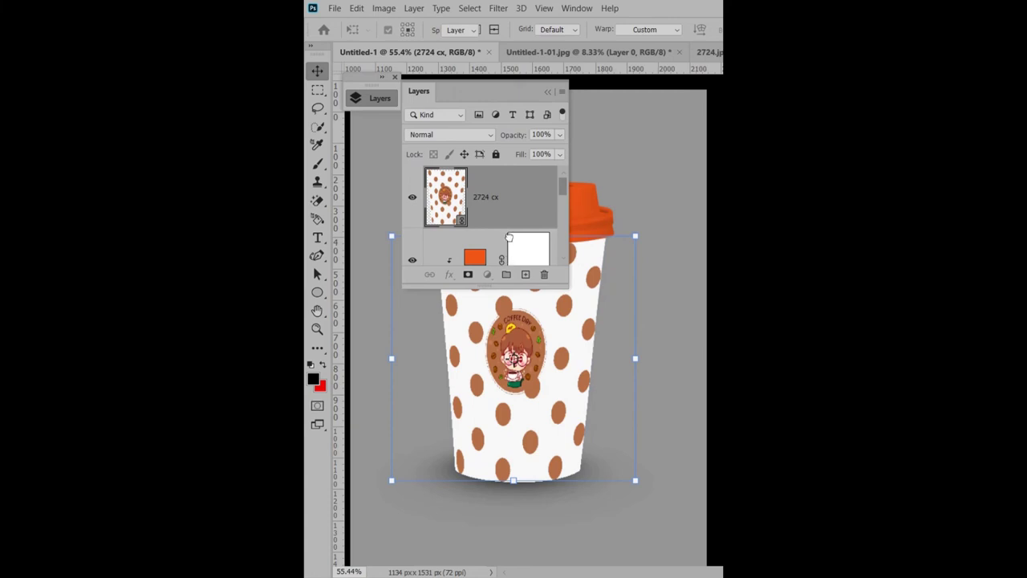
left_click_drag(510, 198, 502, 268)
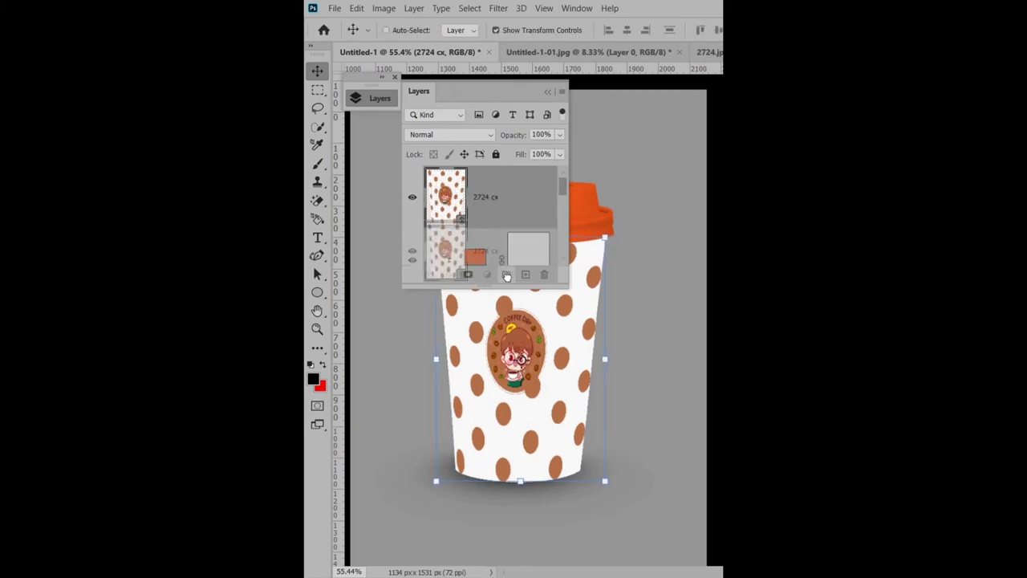
mouse_move(502, 268)
left_mouse_down()
mouse_move(503, 196)
mouse_move(513, 198)
left_mouse_up()
- Clip the 2724 cx label to Layer 1 and set its blend mode to Multiply
right_click(525, 200)
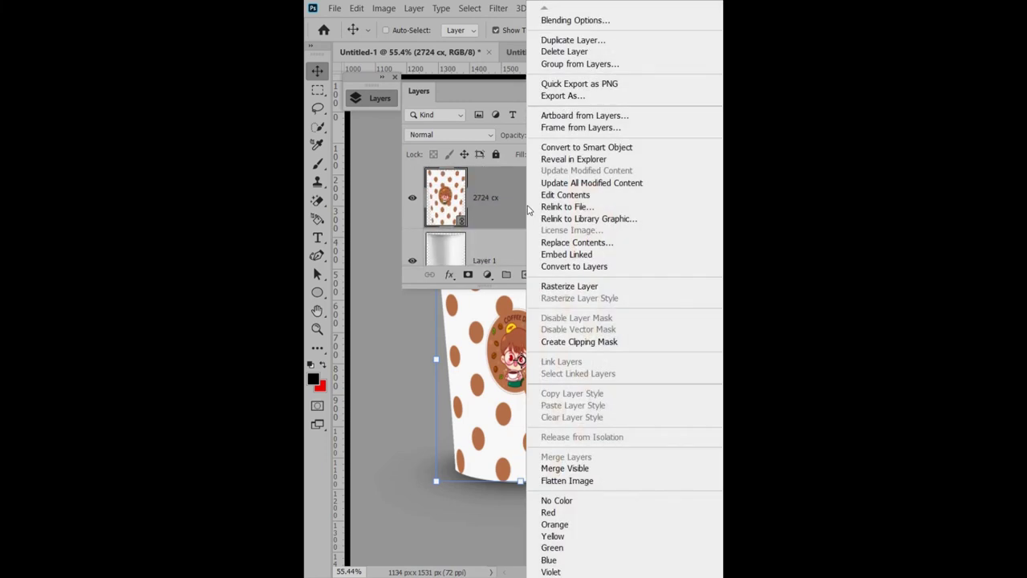
left_click(603, 341)
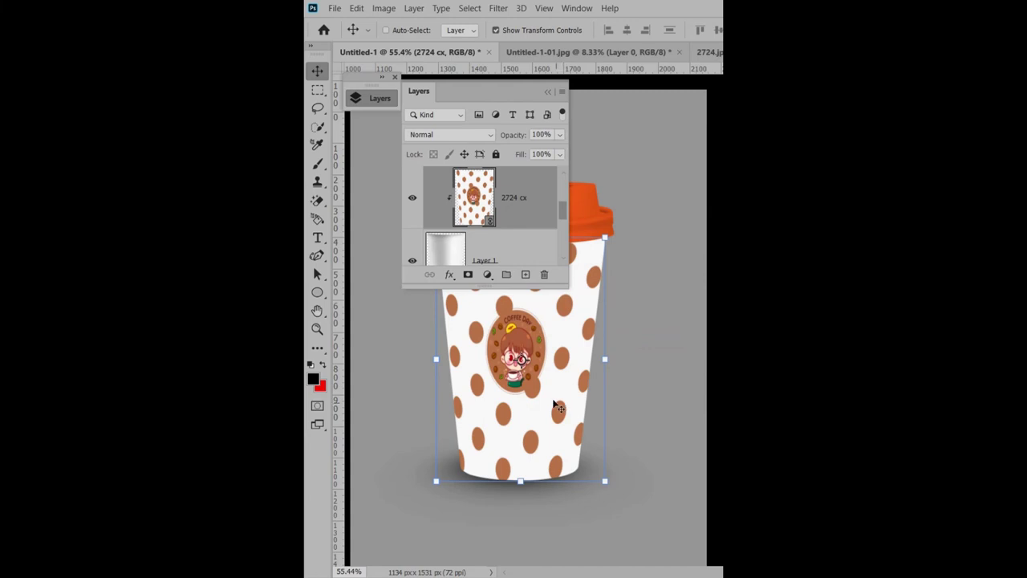
scroll(558, 408, "up", 2)
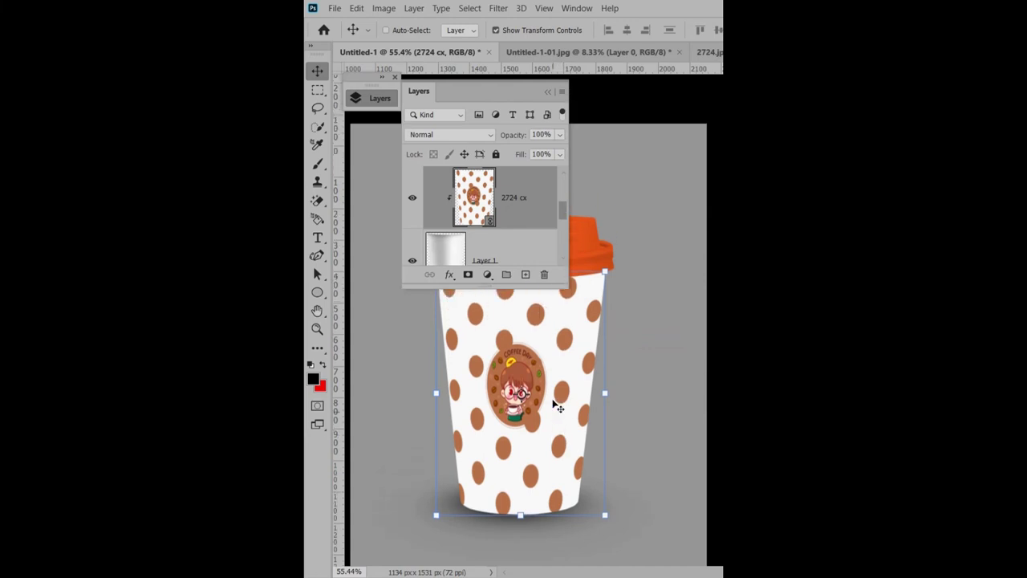
left_click(467, 135)
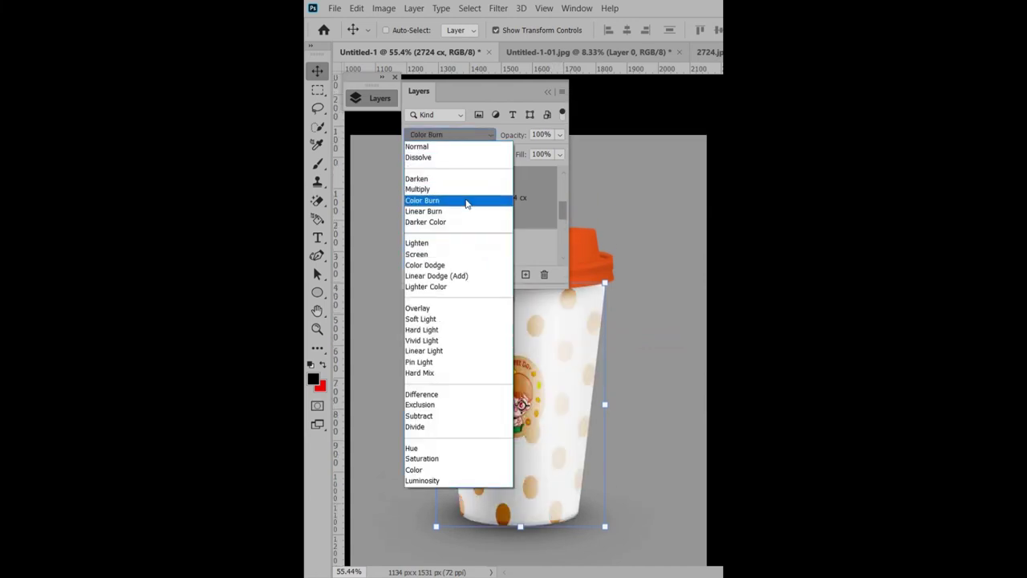
left_click(466, 189)
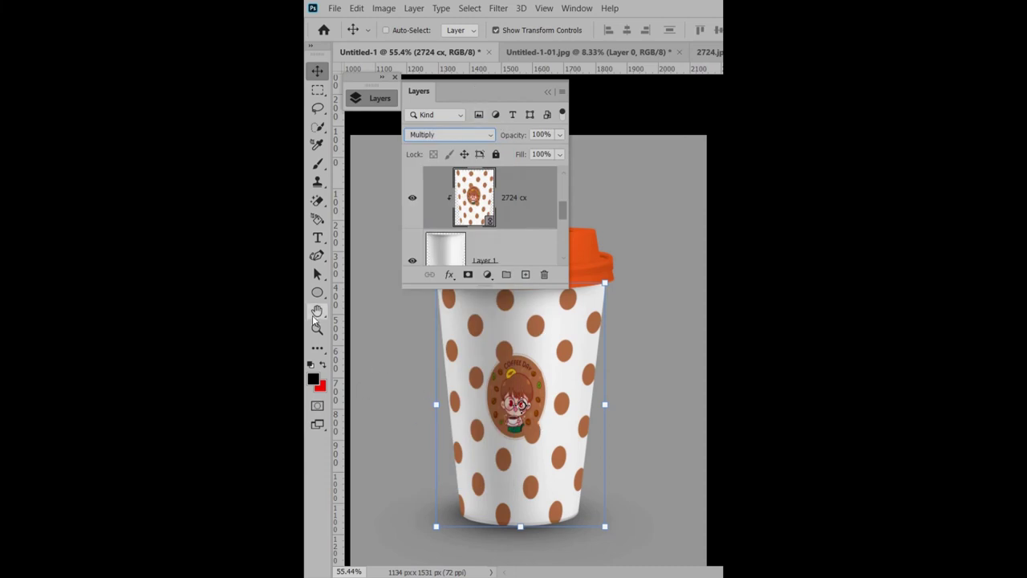
- Zoom the view in so the cup appears larger
left_click(370, 104)
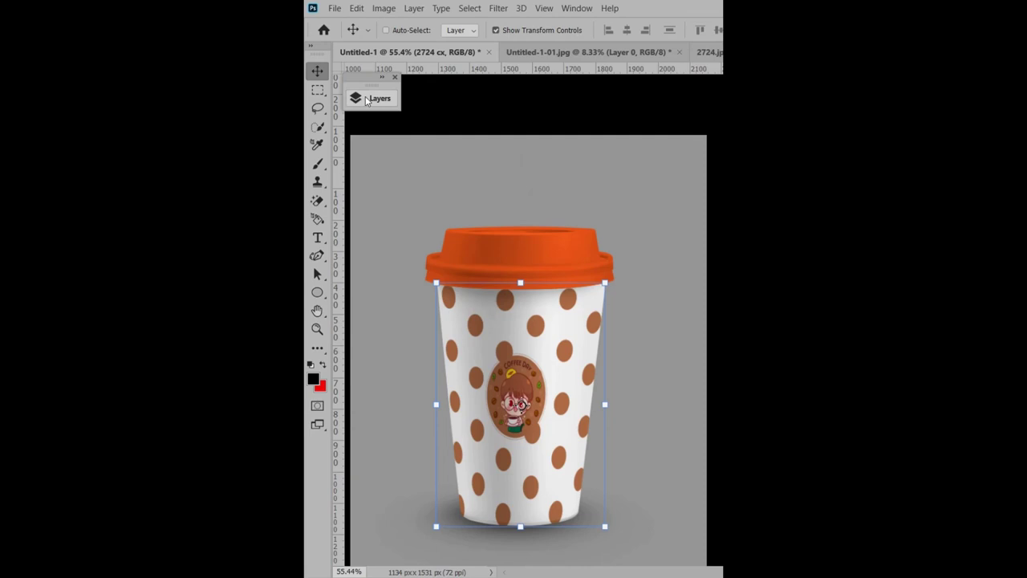
left_click(316, 329)
left_click(414, 324)
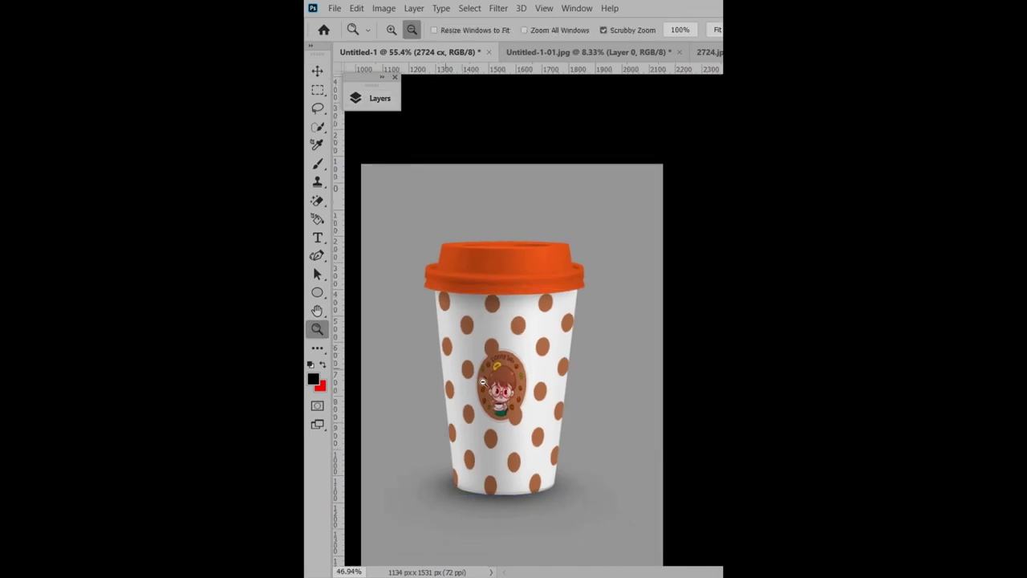
left_click_drag(543, 425, 598, 438)
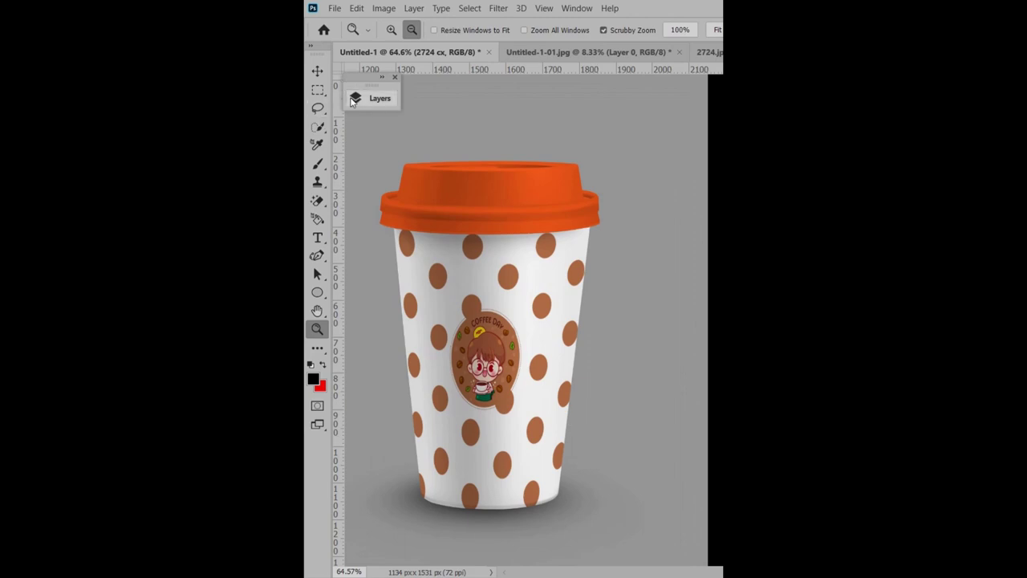
- Change Color Fill 1 to the brown sampled from the polka dots
left_click(375, 98)
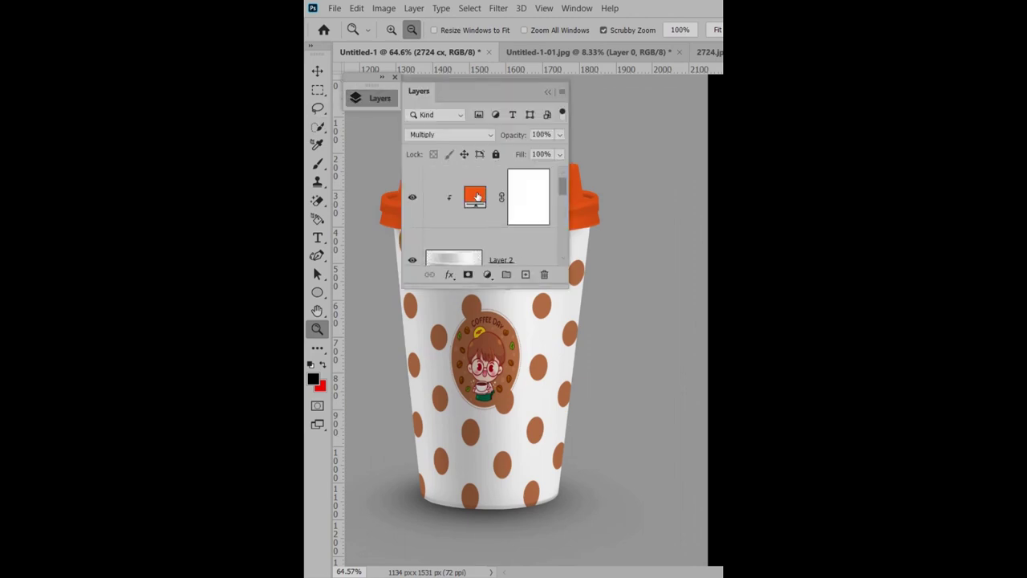
double_click(475, 196)
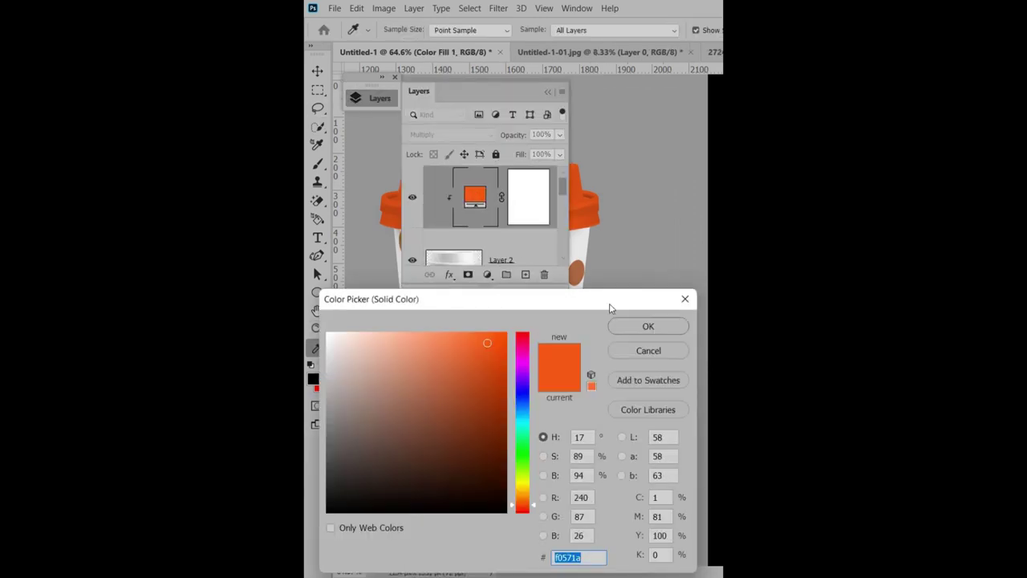
left_click_drag(610, 302, 481, 403)
left_click(543, 306)
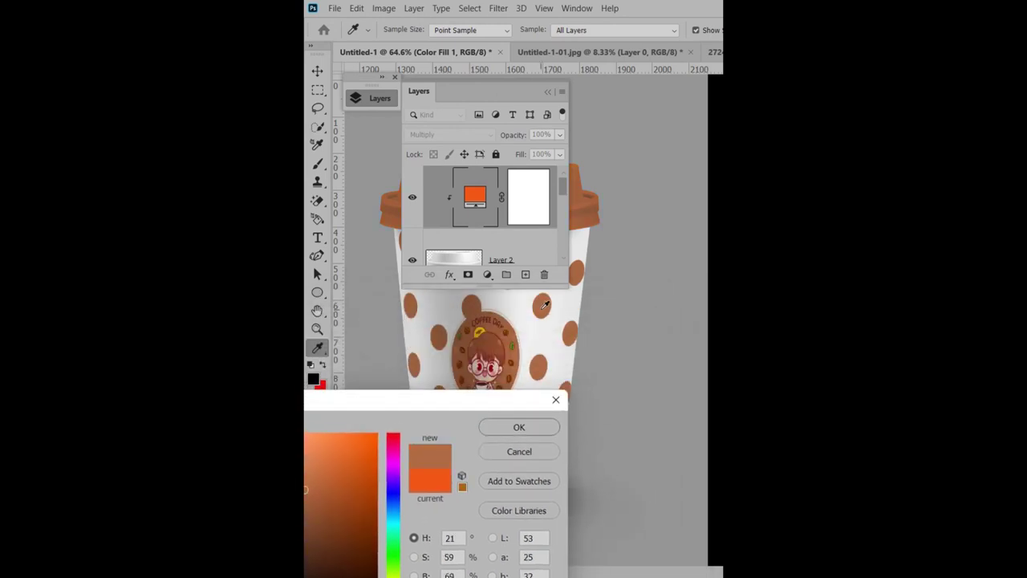
left_click(519, 427)
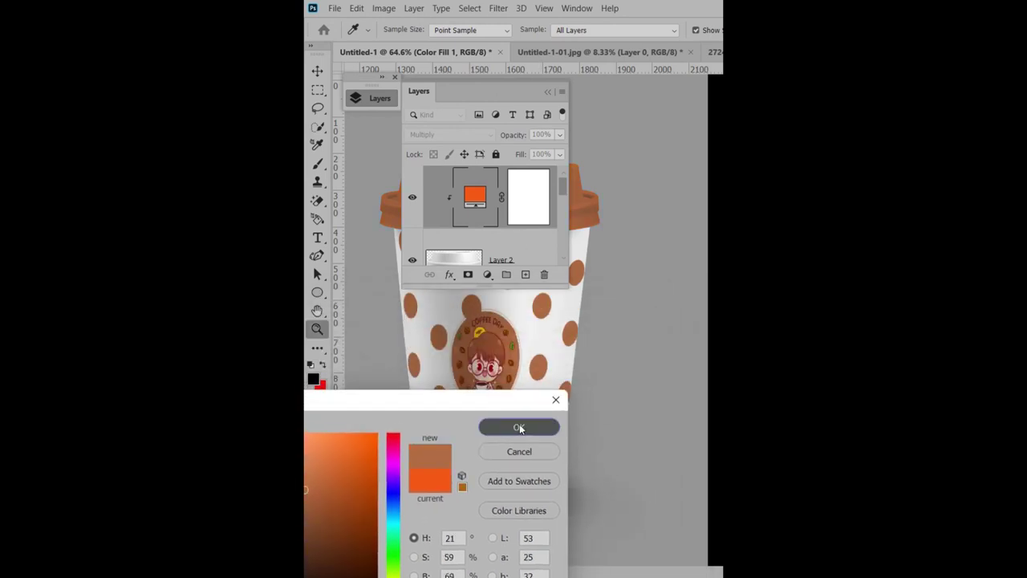
key("z")
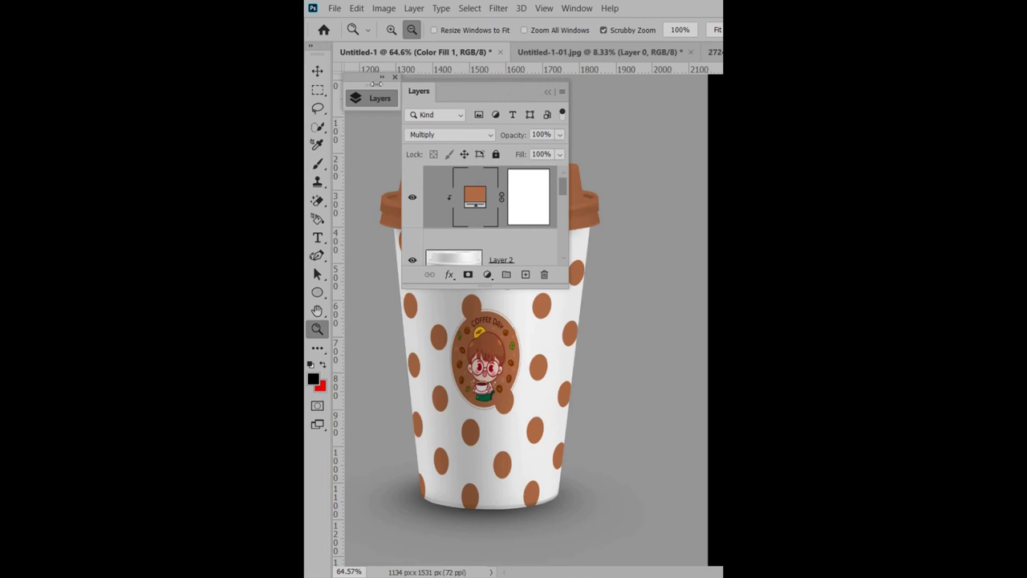
- Collapse the Layers panel and zoom in and out to inspect the brown-lidded polka-dot cup mockup
left_click(355, 98)
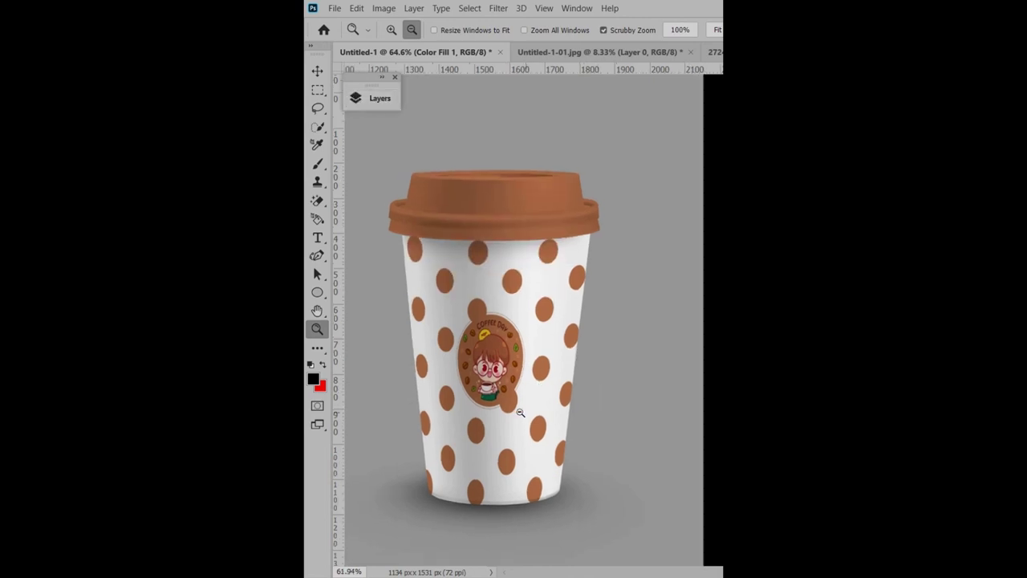
scroll(438, 422, "up", 2)
scroll(439, 421, "up", 1)
scroll(438, 423, "down", 1)
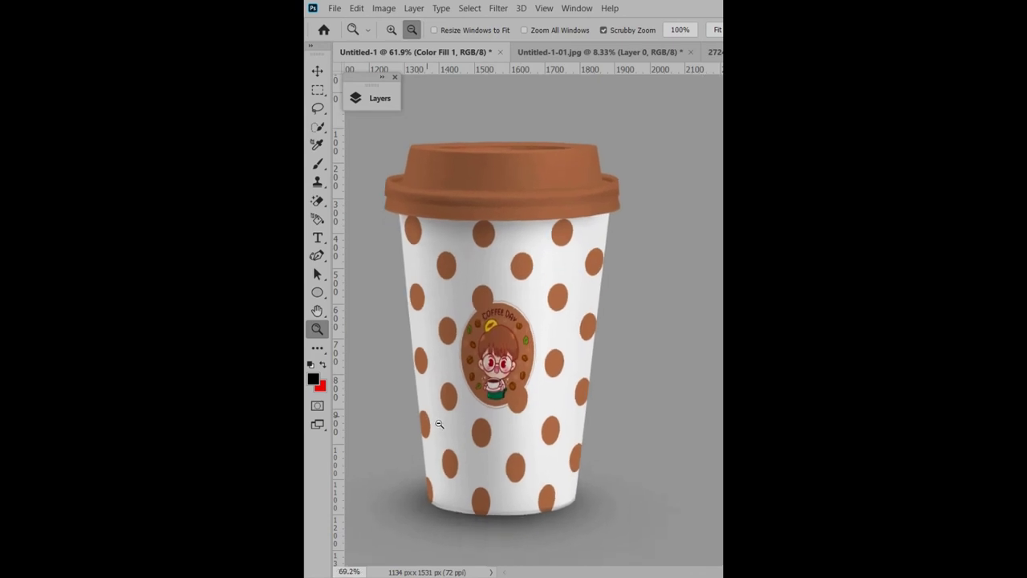
scroll(438, 424, "down", 1)
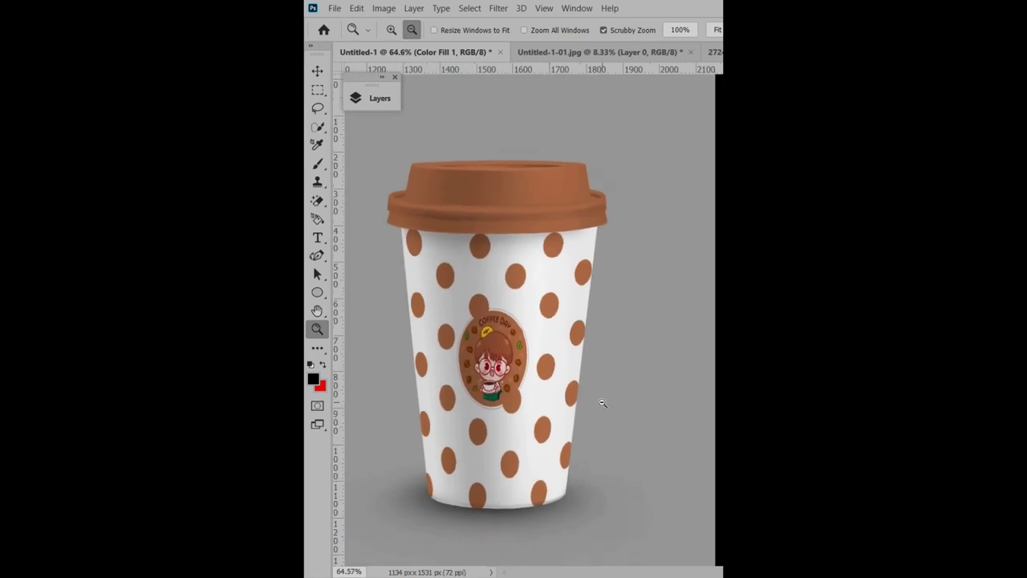
scroll(600, 409, "down", 1)
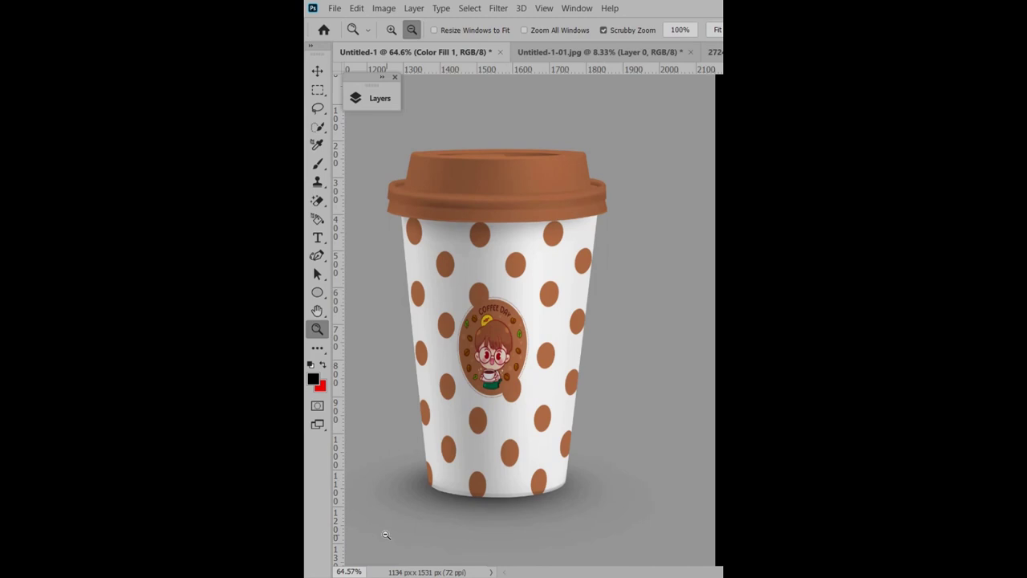